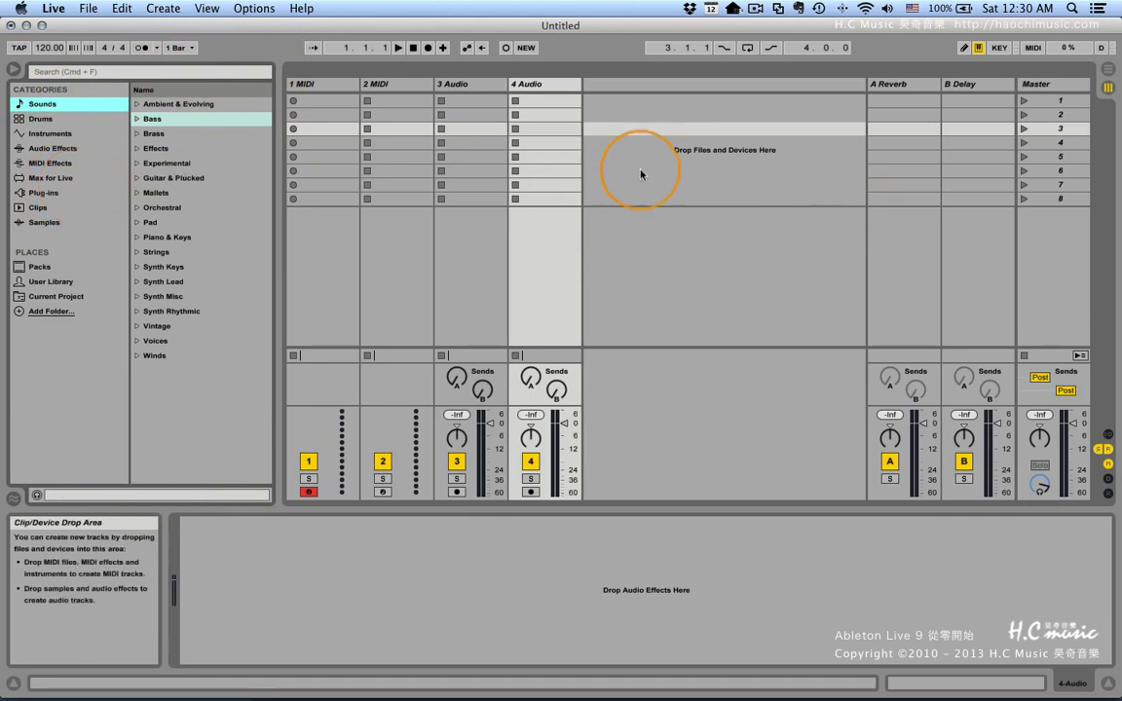
# View the Arrangement View and return to the Session View, then hide the browser and show it again.
pyautogui.click(1107, 71)
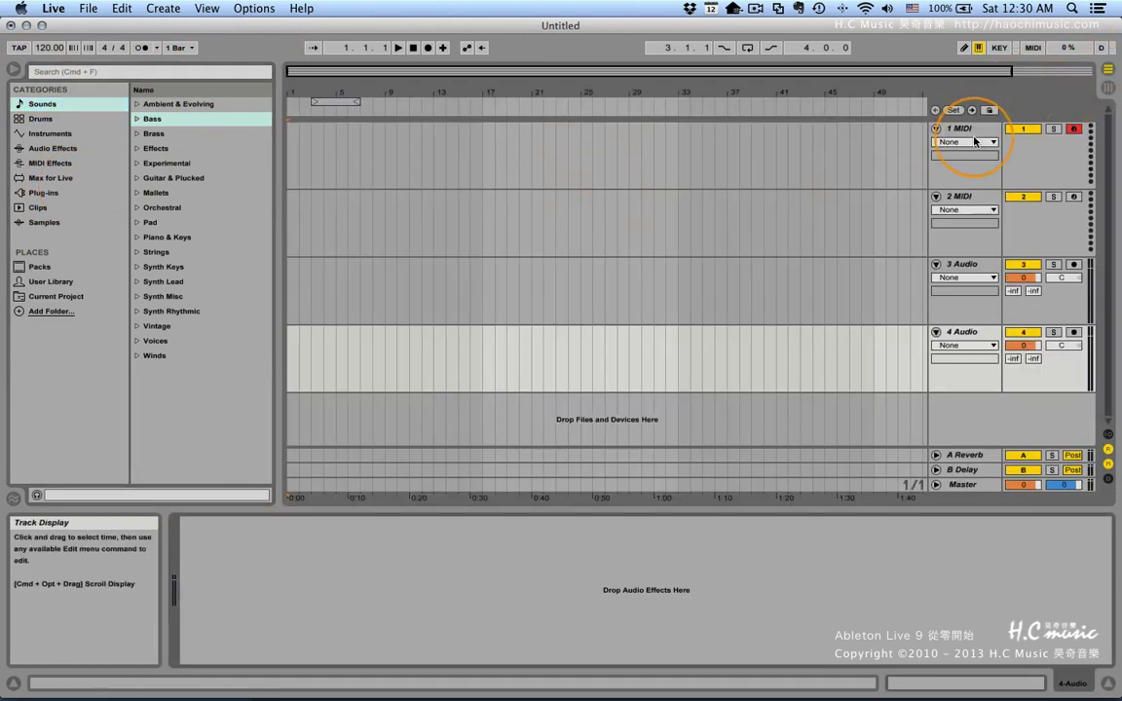
pyautogui.click(1107, 87)
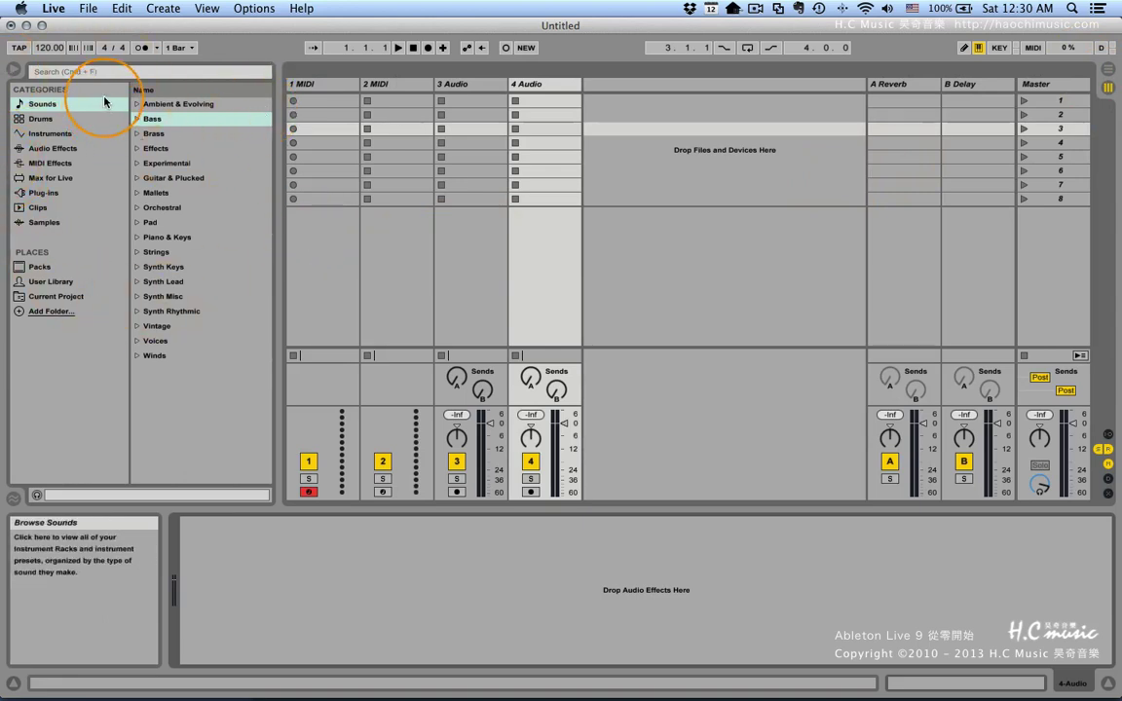
pyautogui.click(11, 70)
pyautogui.click(12, 70)
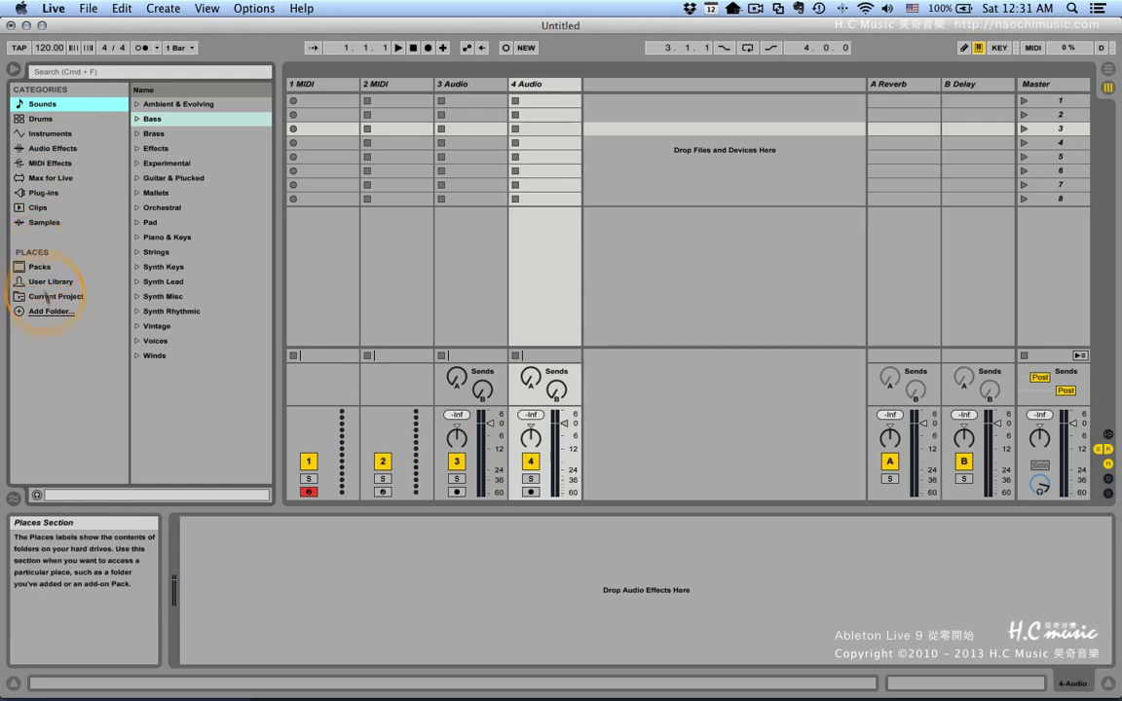
# Compare the contents of the Sounds and Drums categories in the browser.
pyautogui.click(40, 118)
pyautogui.click(39, 104)
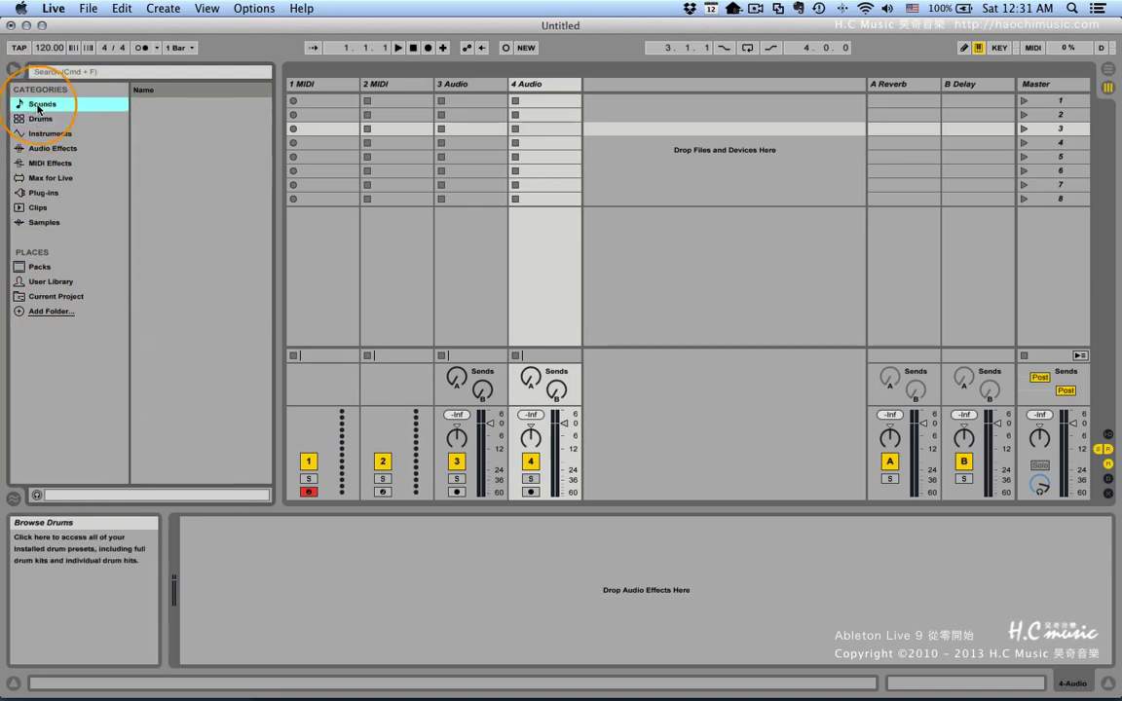
pyautogui.press('Right')
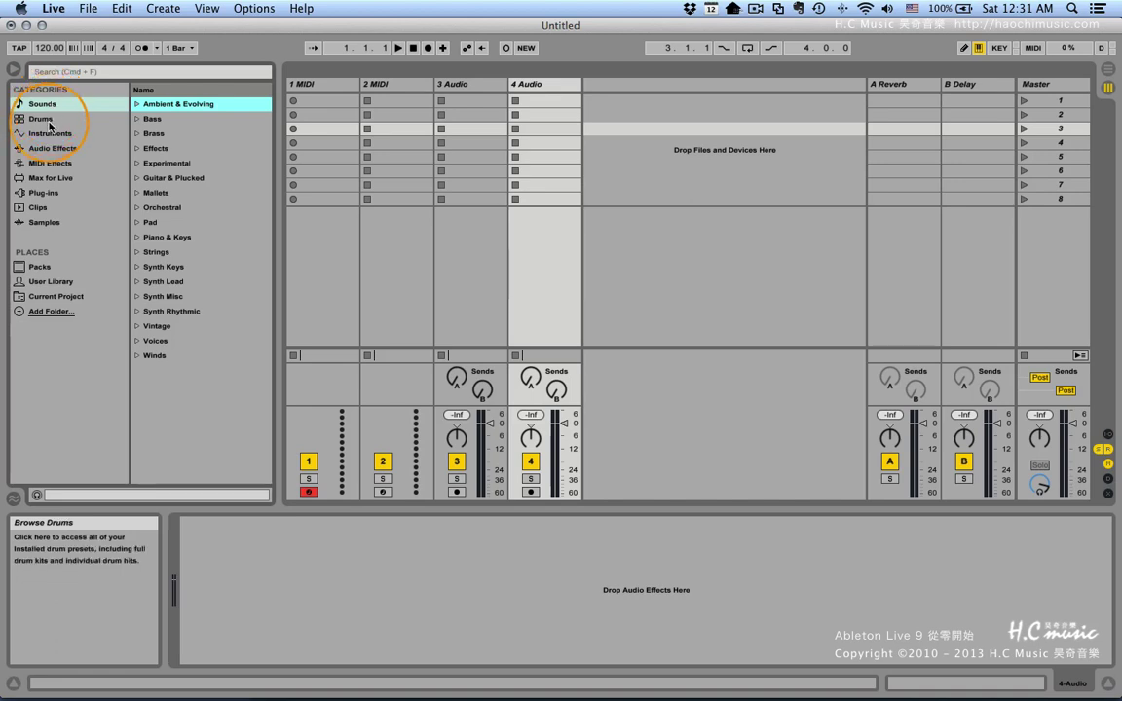
pyautogui.click(44, 119)
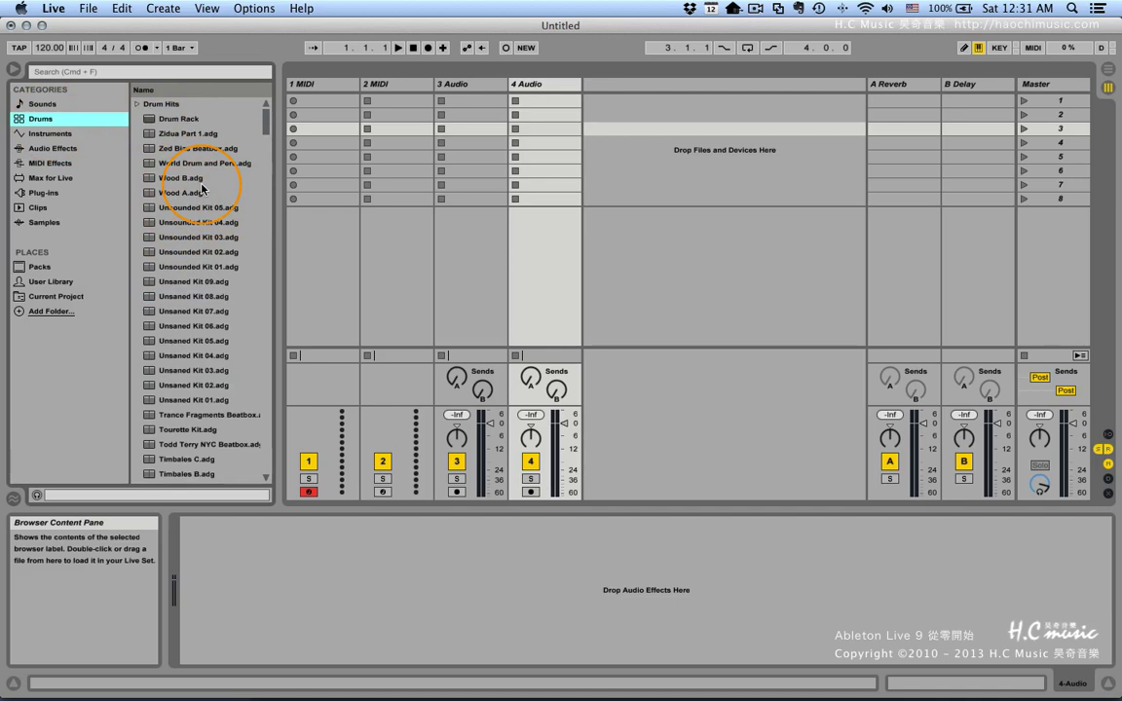
pyautogui.click(33, 104)
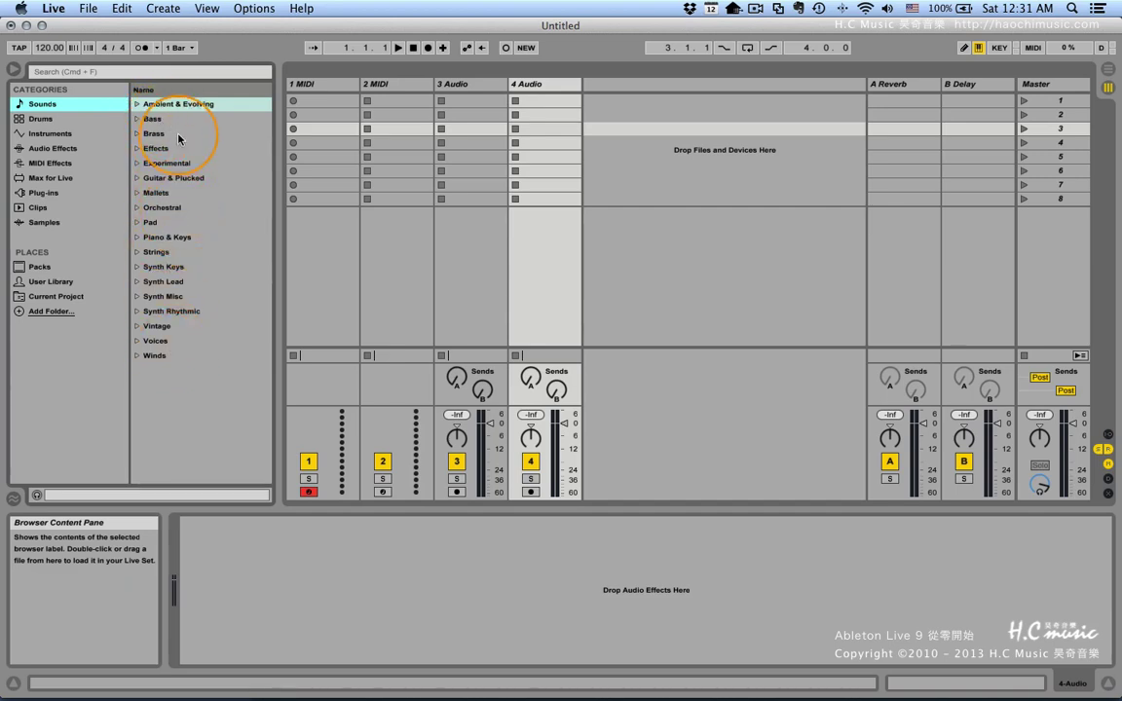
pyautogui.click(59, 116)
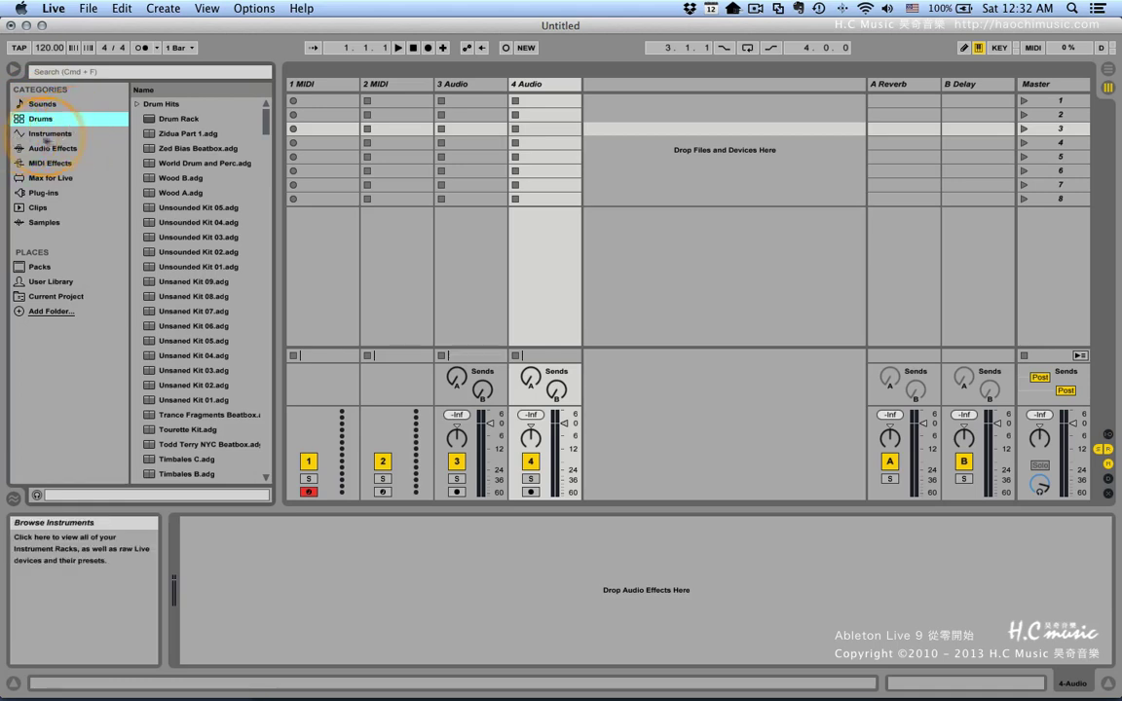
# Compare the Instruments and Sounds categories, briefly expanding and collapsing Analog and Ambient & Evolving.
pyautogui.click(53, 136)
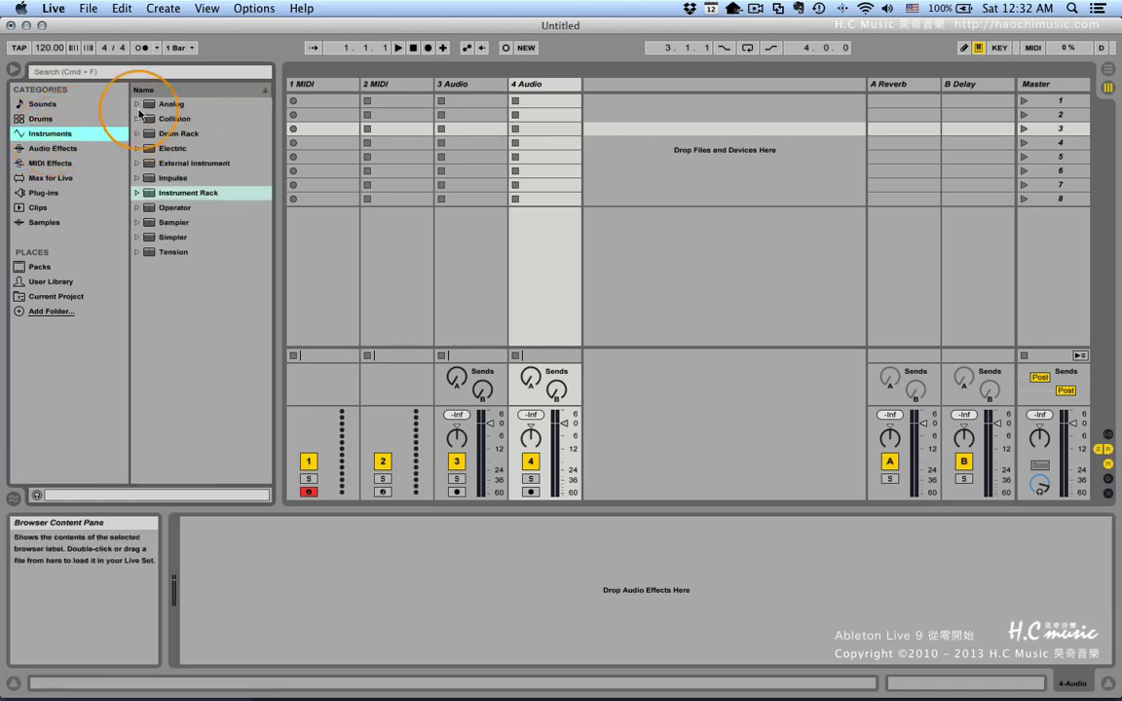
pyautogui.click(137, 104)
pyautogui.click(137, 105)
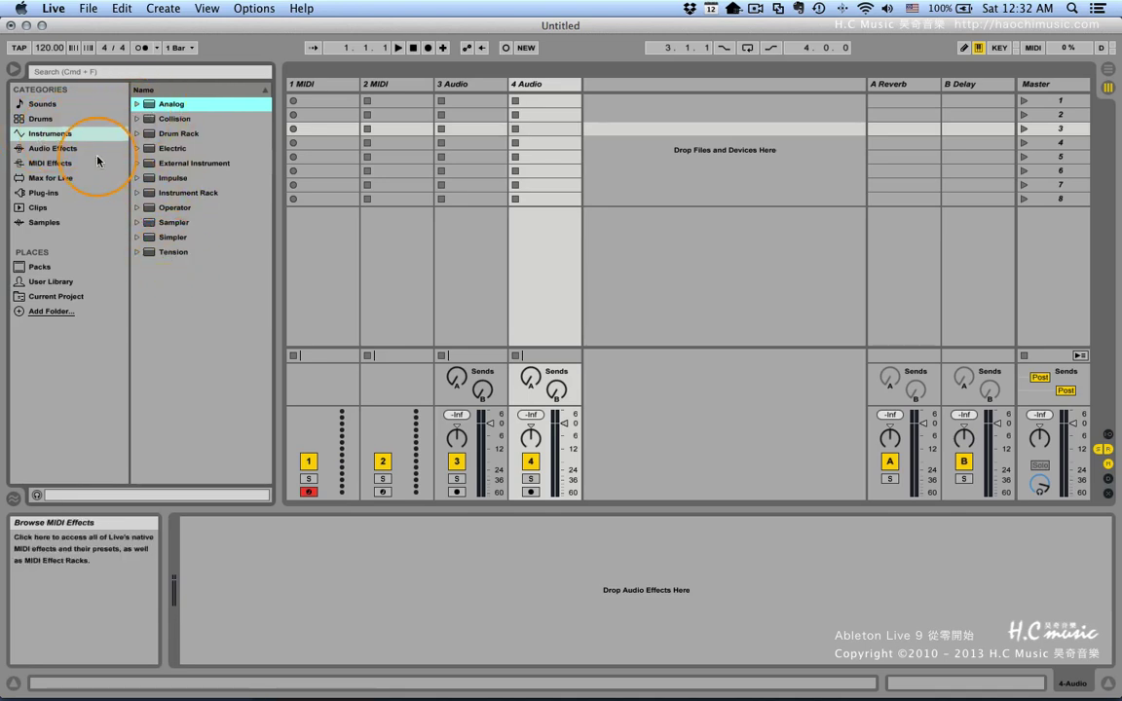
pyautogui.click(39, 104)
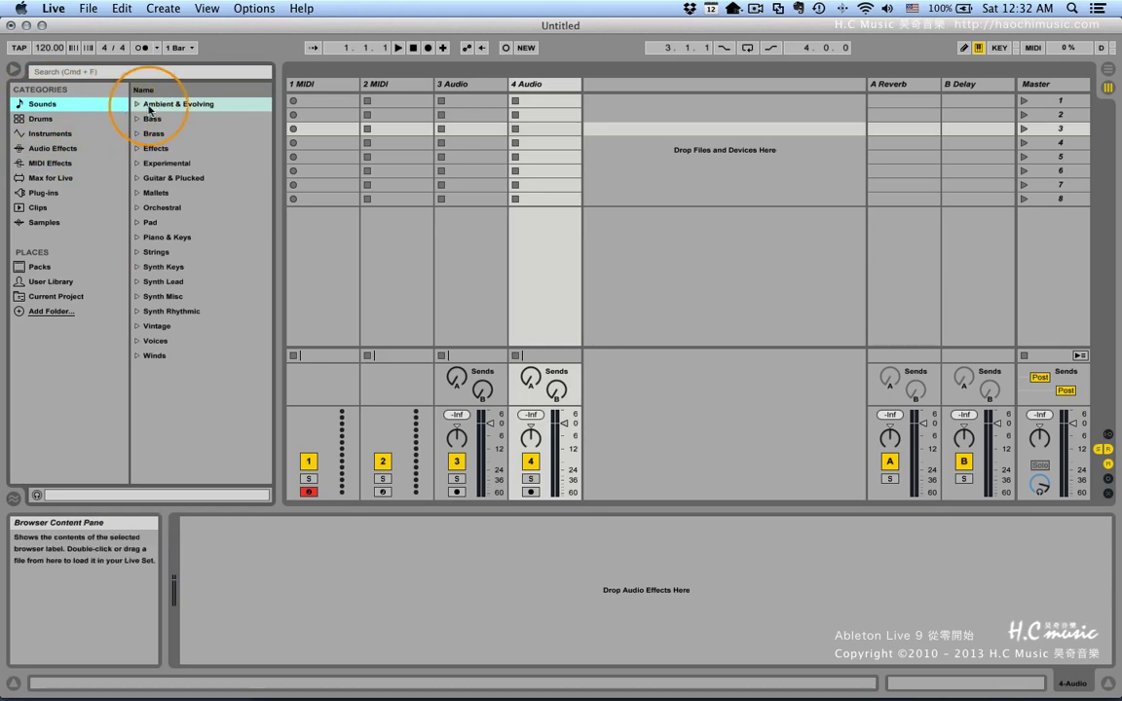
pyautogui.click(138, 104)
pyautogui.click(137, 104)
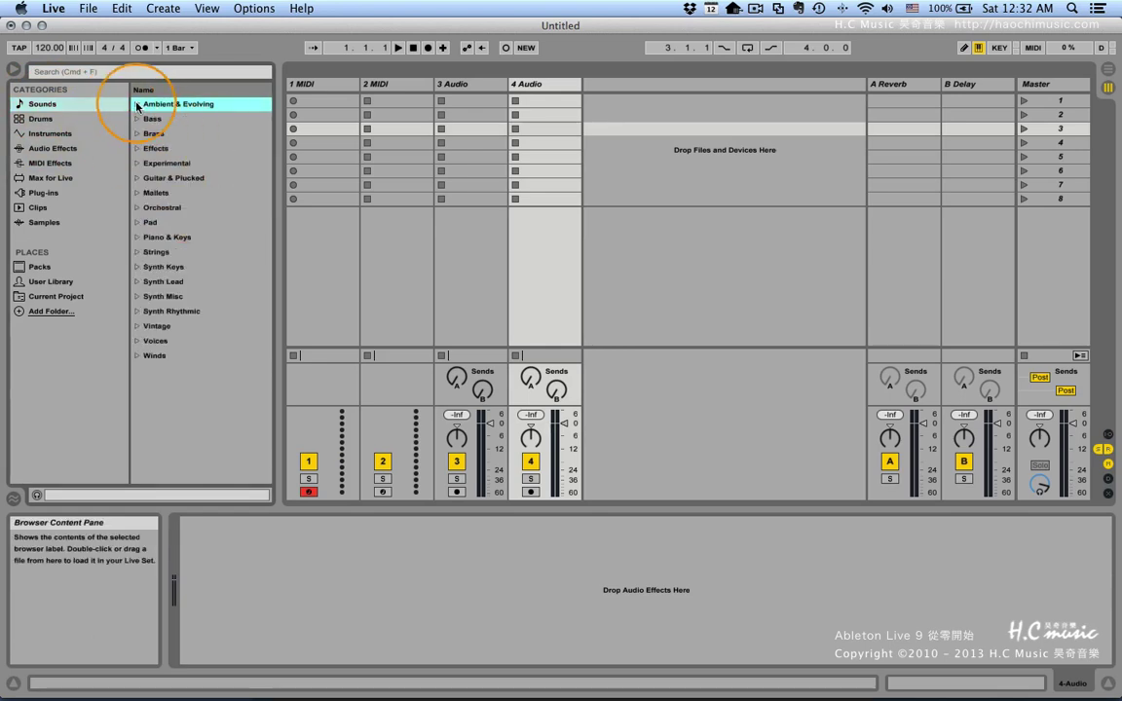
pyautogui.click(44, 134)
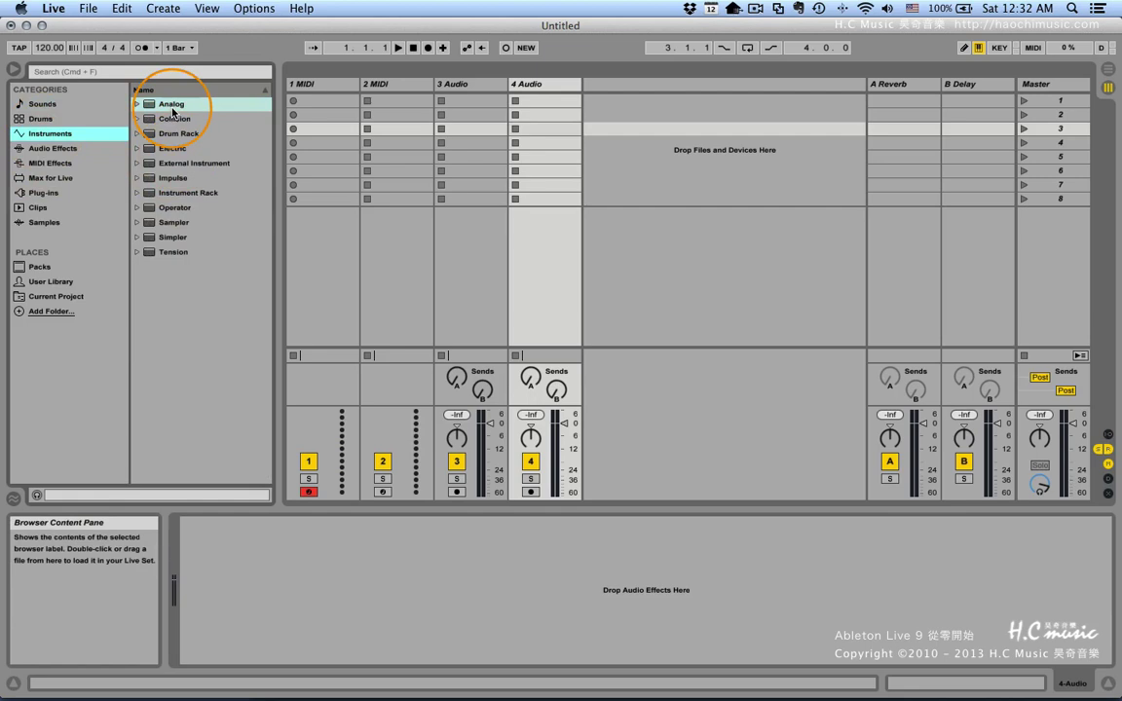
# Look through the whole list of Audio Effects devices and select Amp.
pyautogui.click(54, 151)
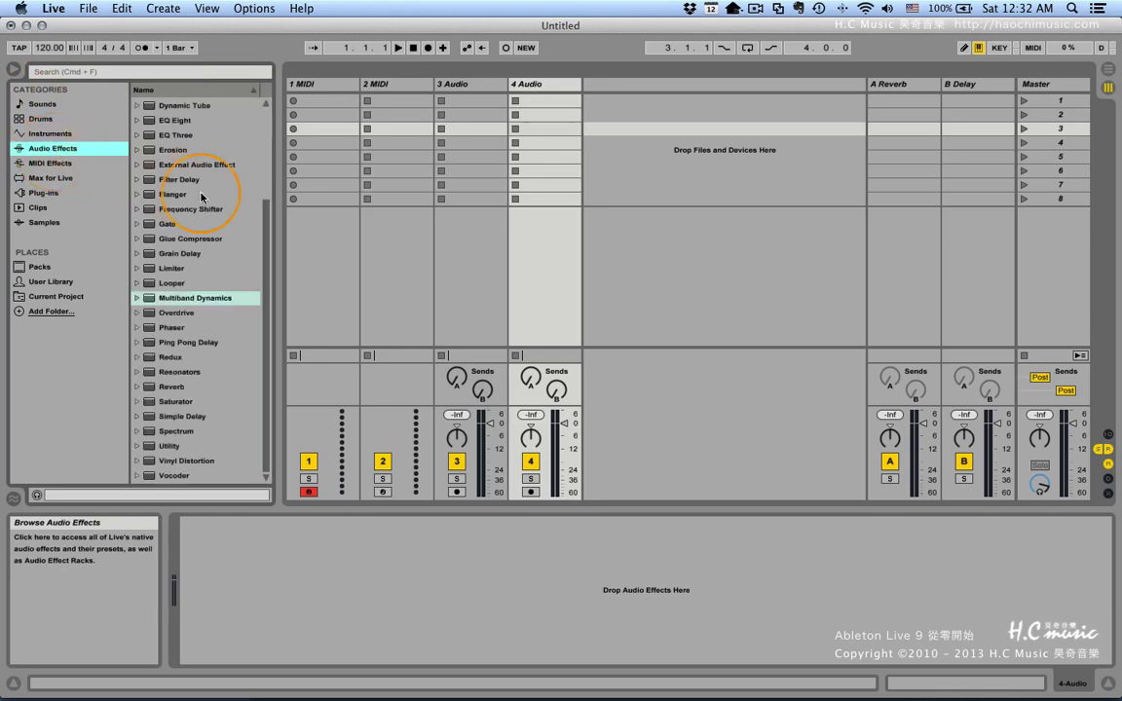
pyautogui.scroll(3, 195, 199)
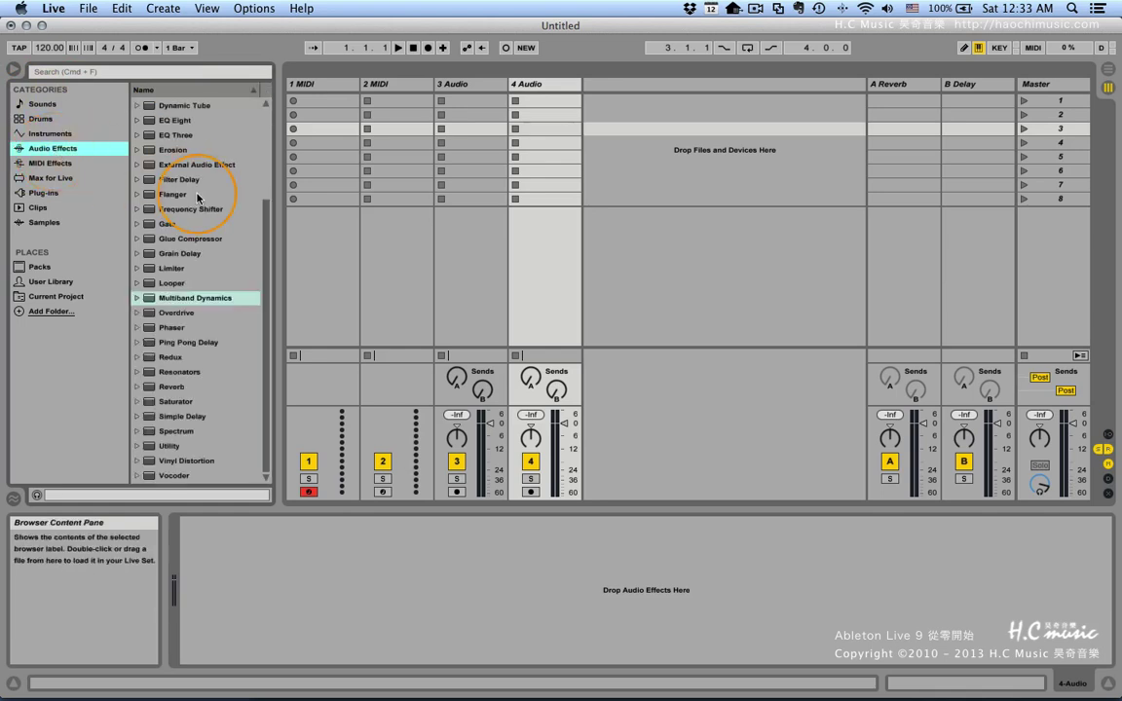
pyautogui.scroll(3, 198, 197)
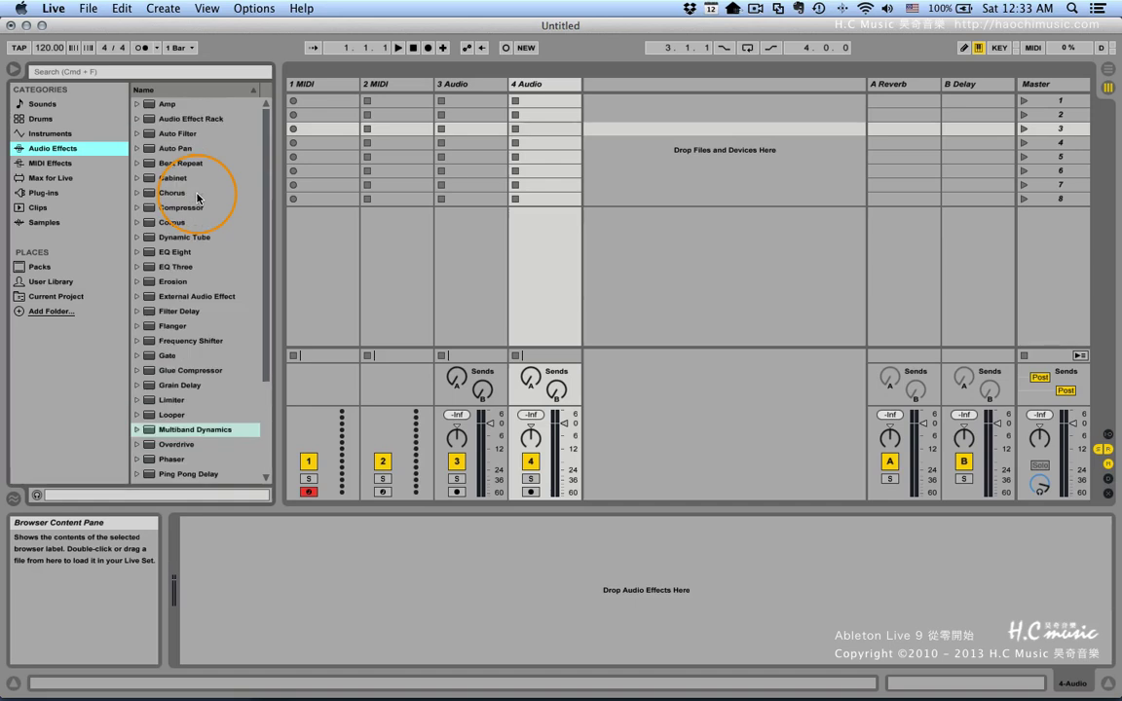
pyautogui.scroll(-5, 197, 195)
pyautogui.scroll(5, 200, 190)
pyautogui.click(168, 103)
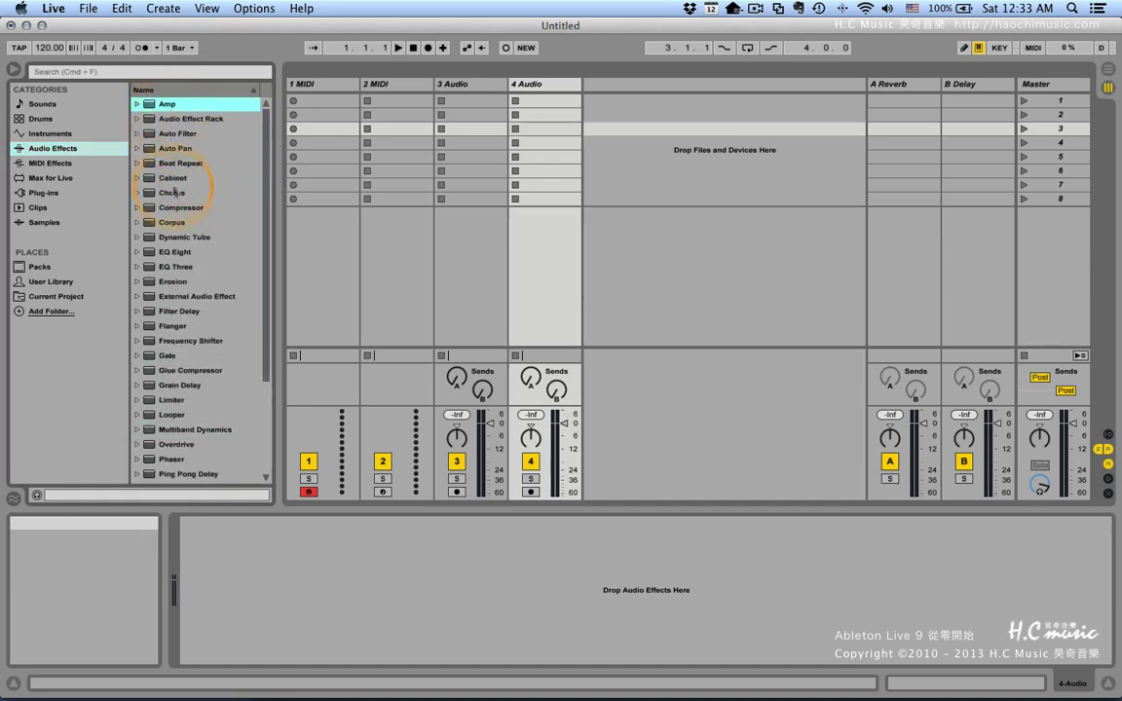
# Examine the Instruments, Audio Effects and MIDI Effects categories one after another to compare their devices.
pyautogui.click(58, 133)
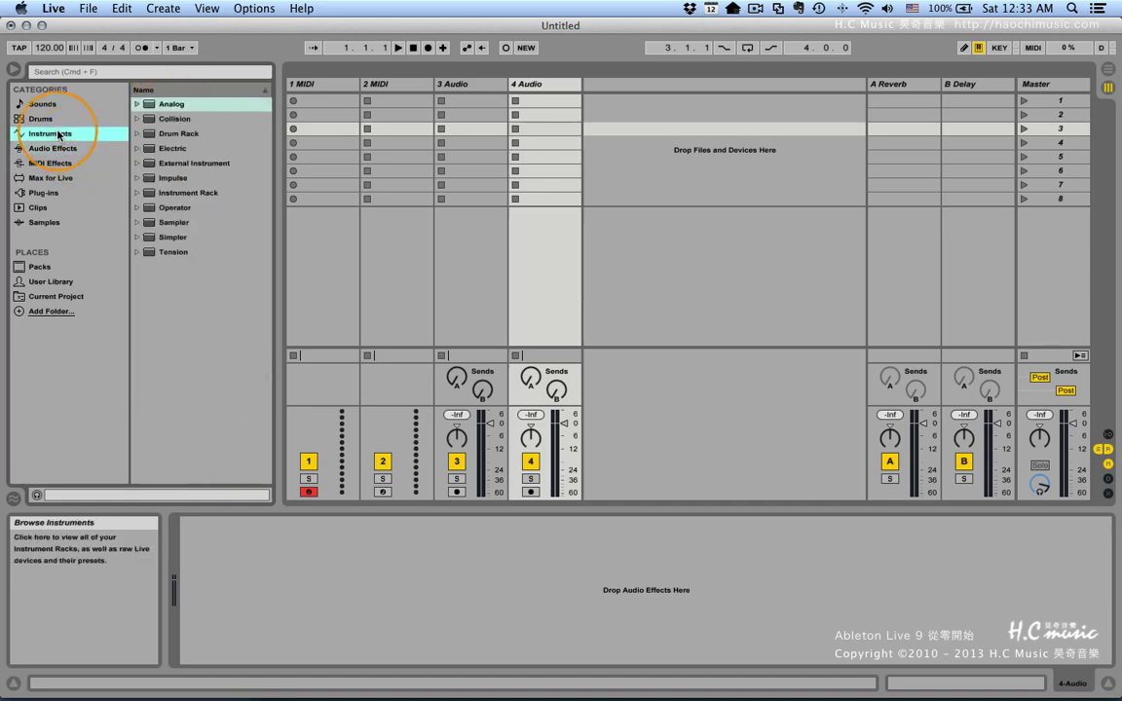
pyautogui.click(59, 149)
pyautogui.click(63, 163)
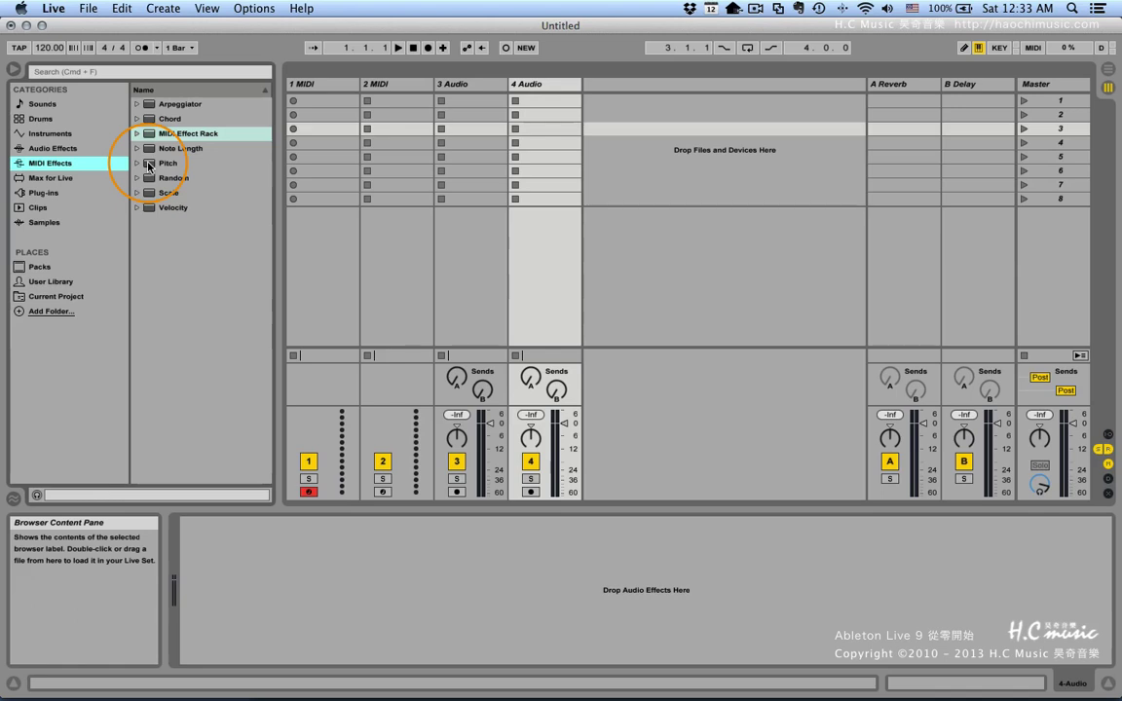
pyautogui.click(52, 135)
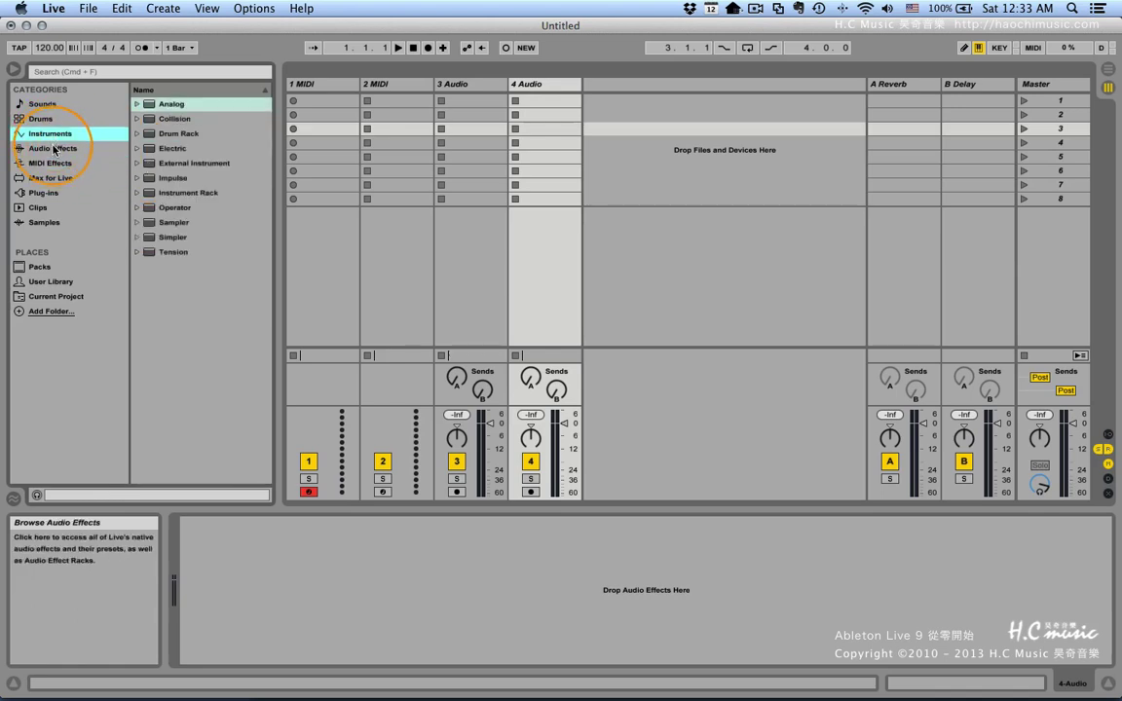
pyautogui.click(56, 151)
pyautogui.click(56, 166)
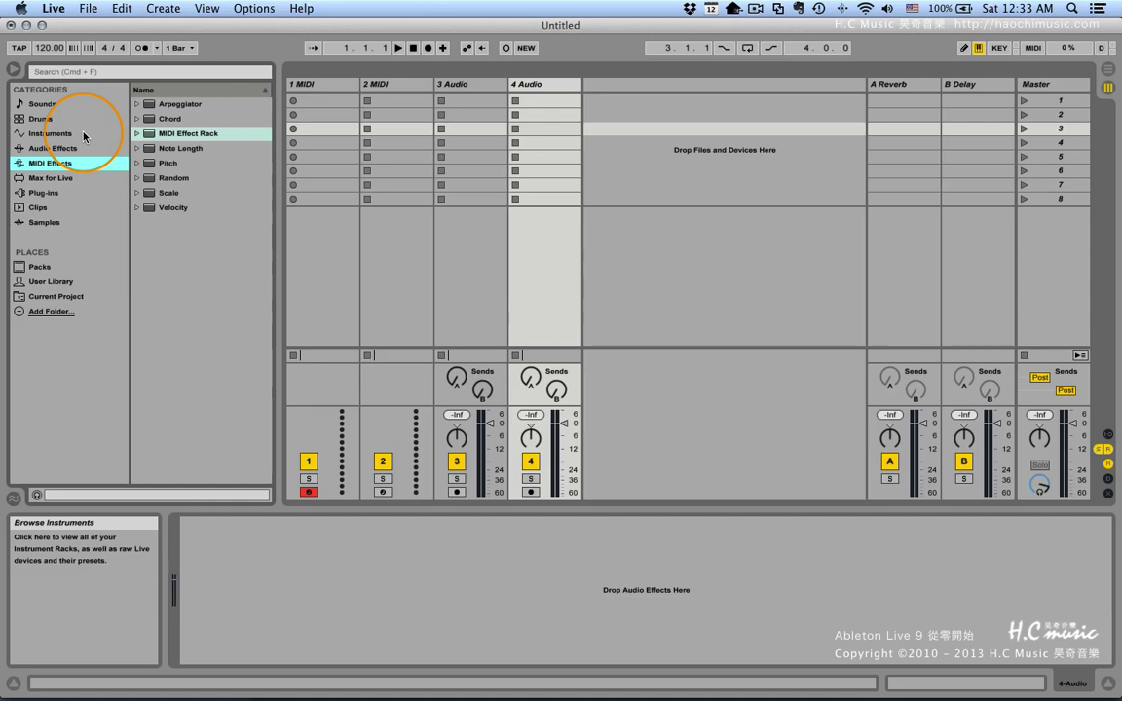
# Examine the Bass presets of the Analog instrument, then collapse the Bass and Analog folders.
pyautogui.click(86, 135)
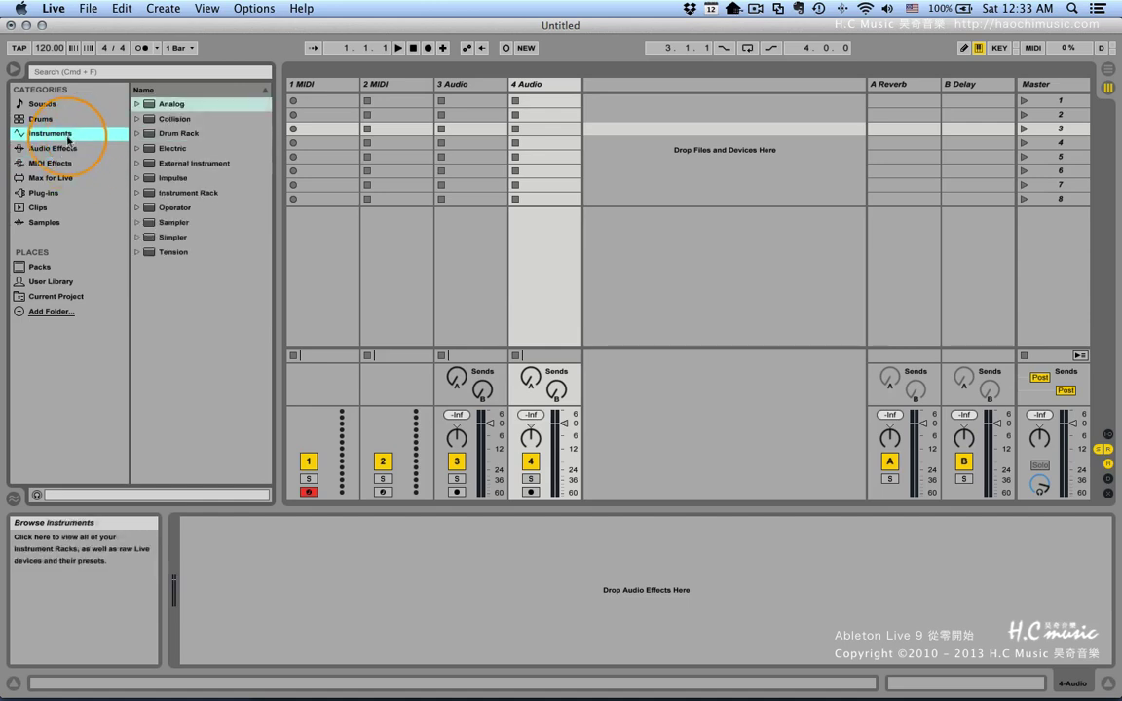
pyautogui.click(137, 103)
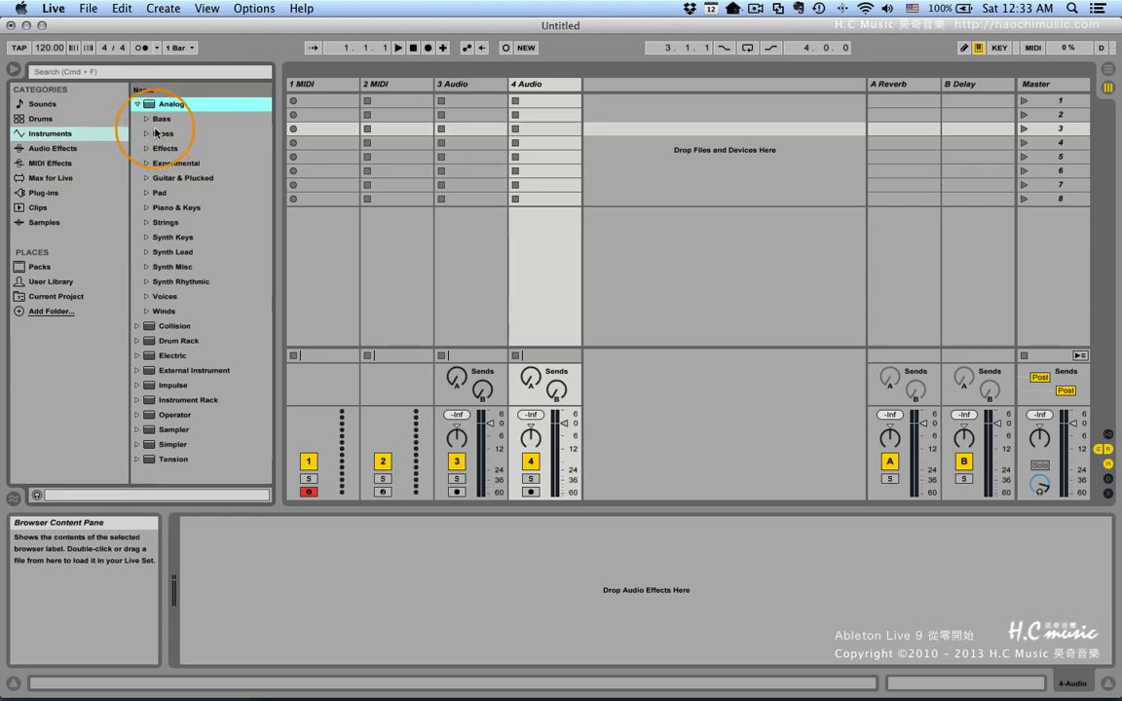
pyautogui.click(149, 122)
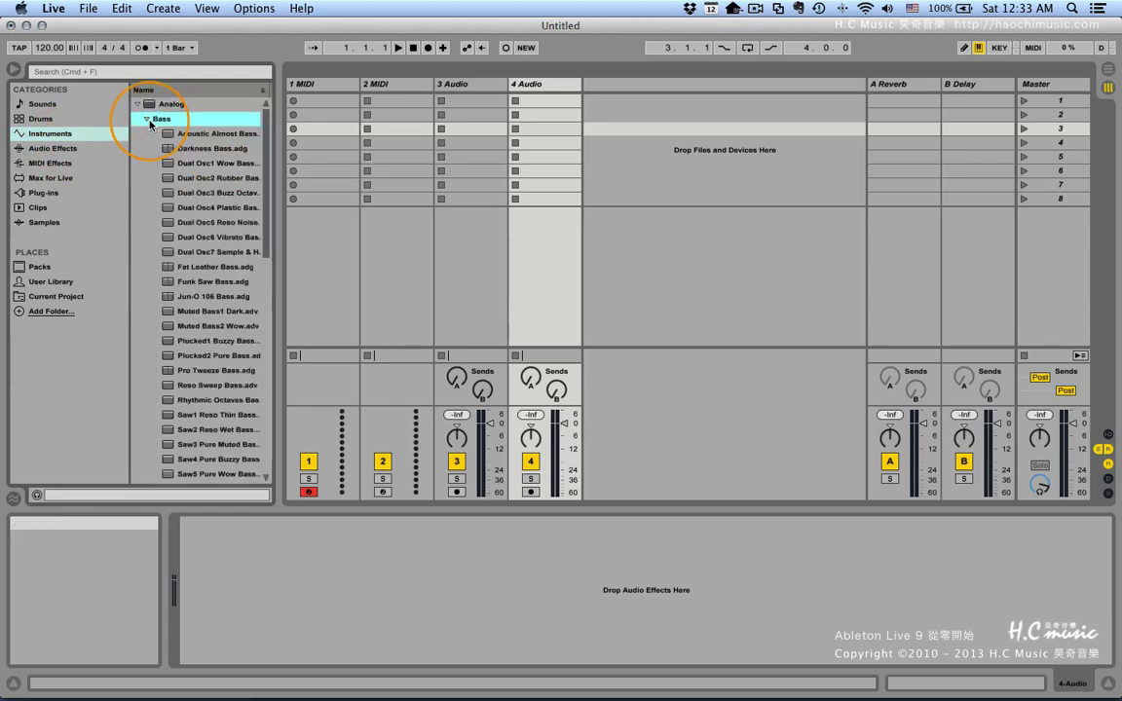
pyautogui.click(148, 120)
pyautogui.click(137, 104)
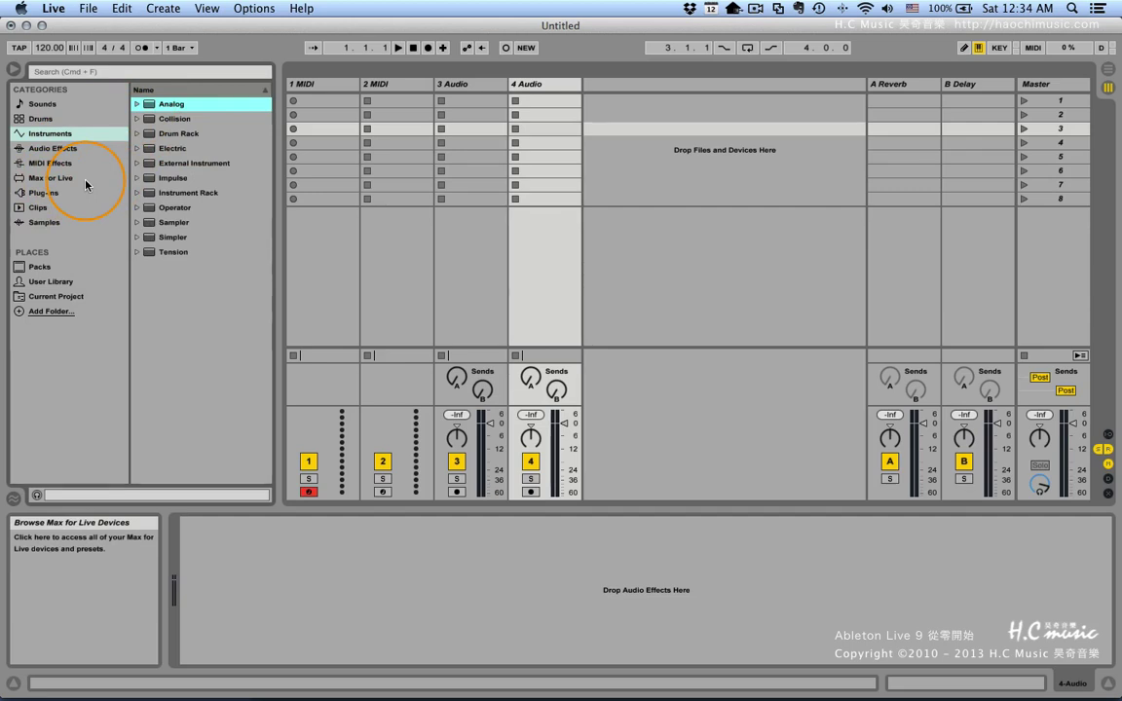
# View the Max for Live and Plug-ins categories, expanding and collapsing the Access plug-in folder.
pyautogui.click(86, 182)
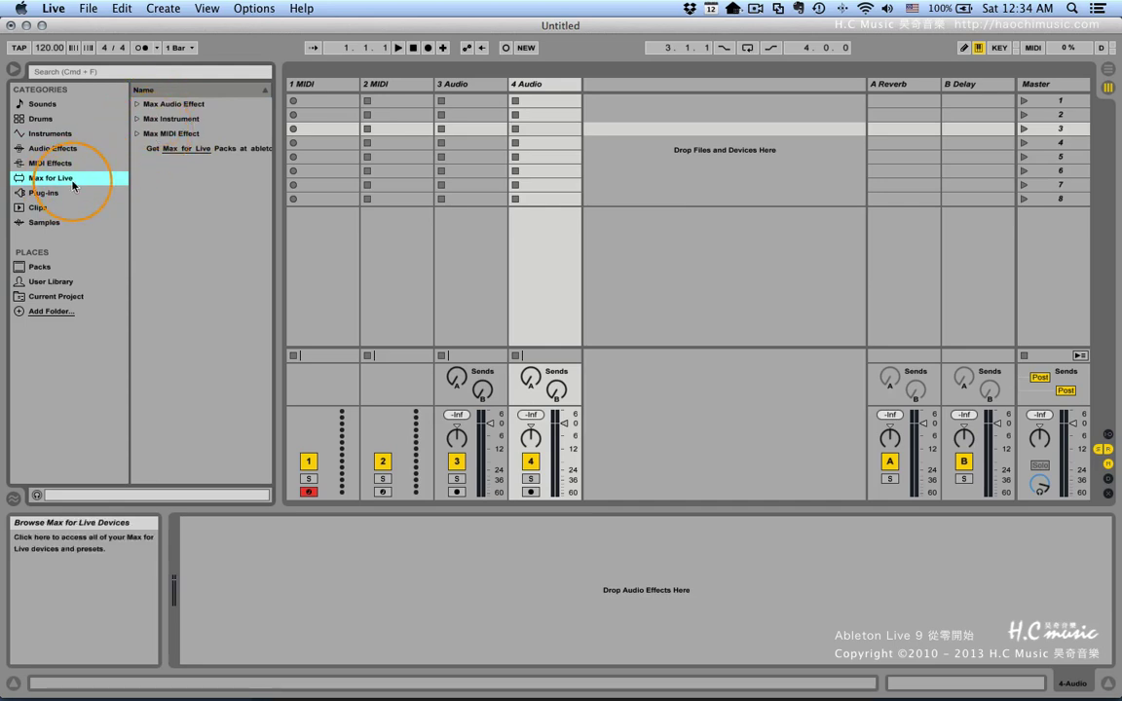
pyautogui.click(44, 197)
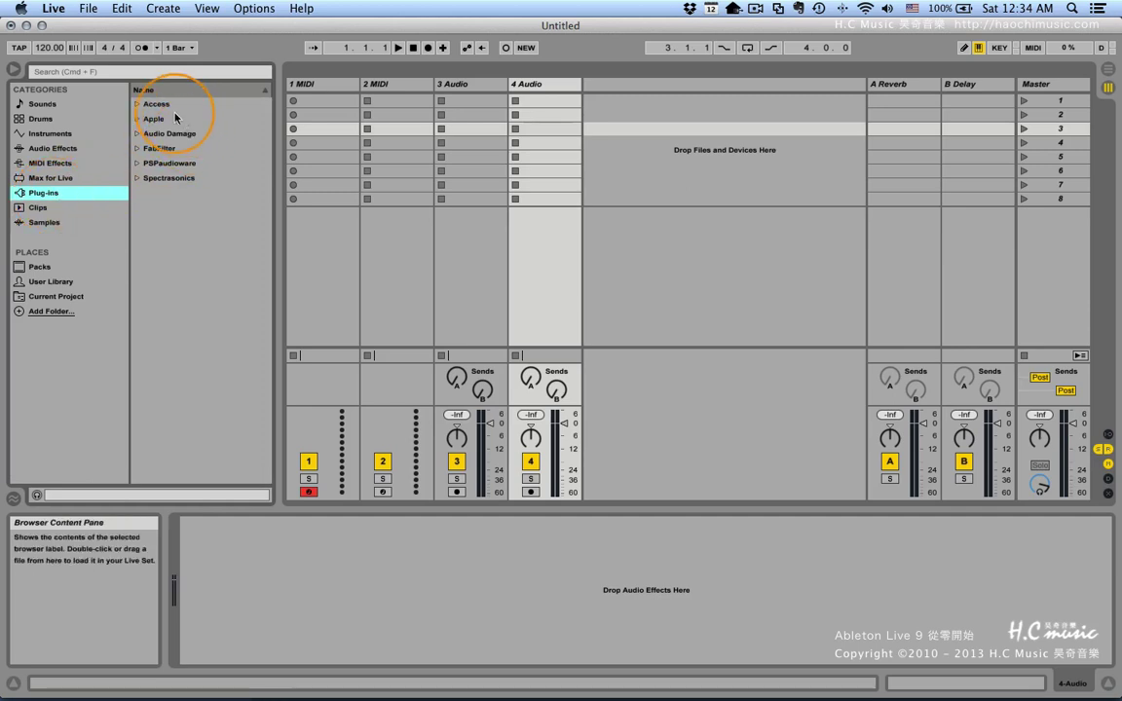
pyautogui.click(138, 104)
pyautogui.click(137, 104)
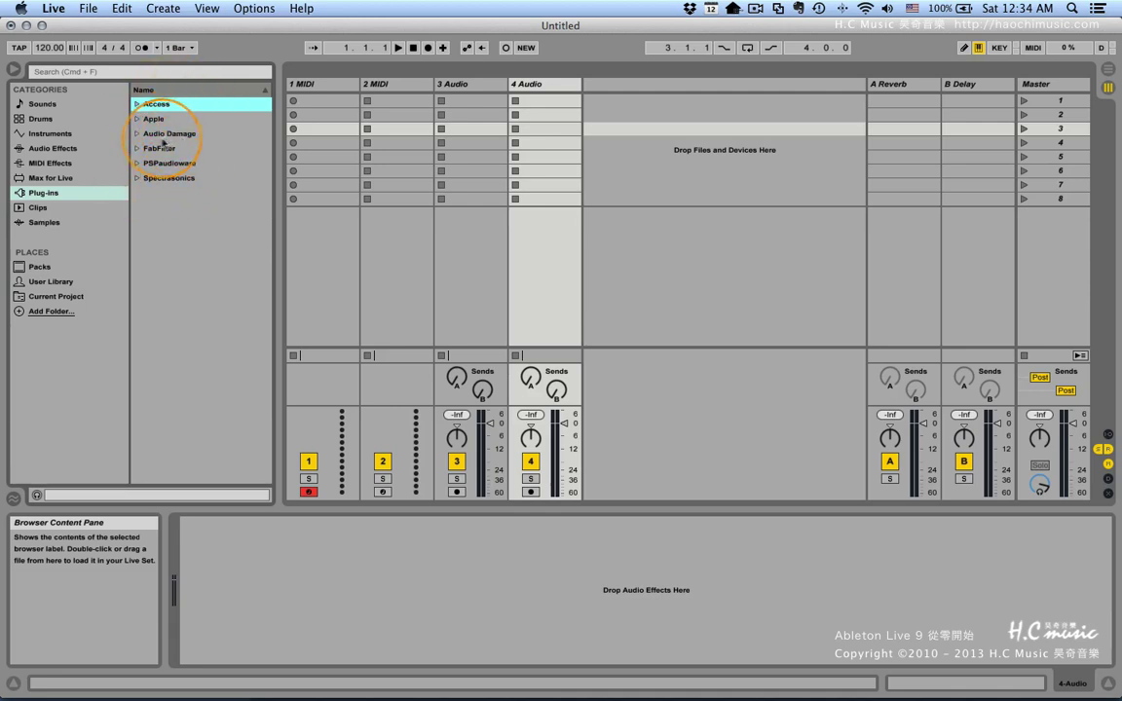
# Look through the list of .alc files in the Clips category.
pyautogui.click(28, 208)
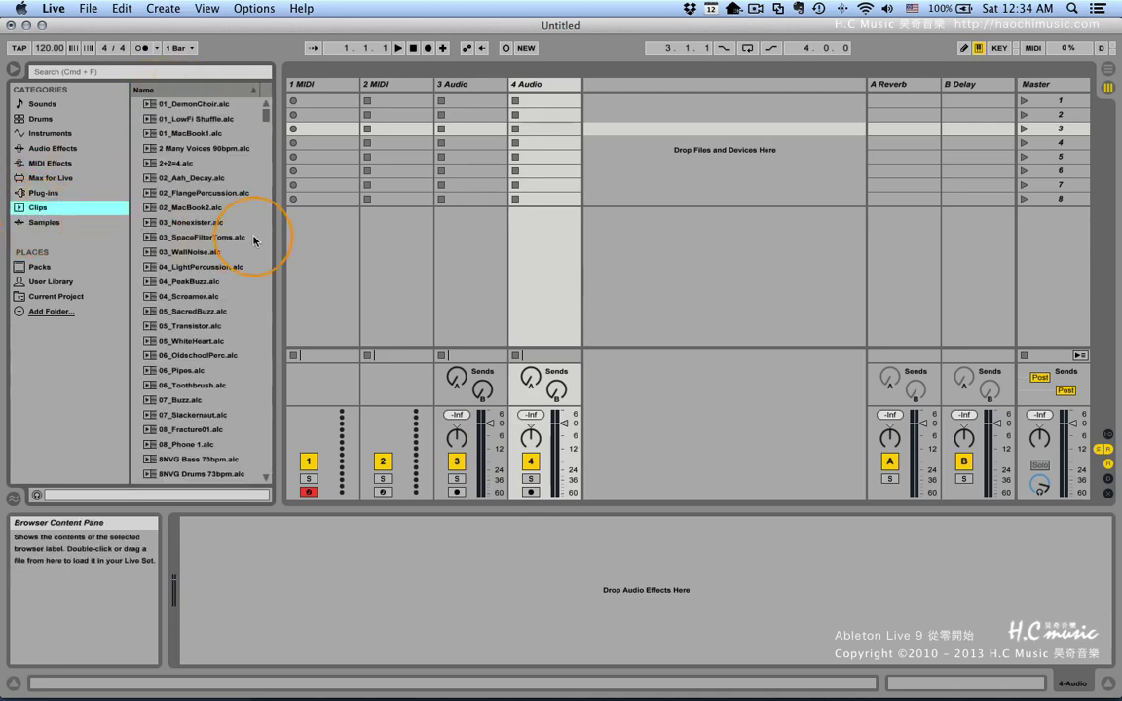
pyautogui.scroll(-10, 251, 234)
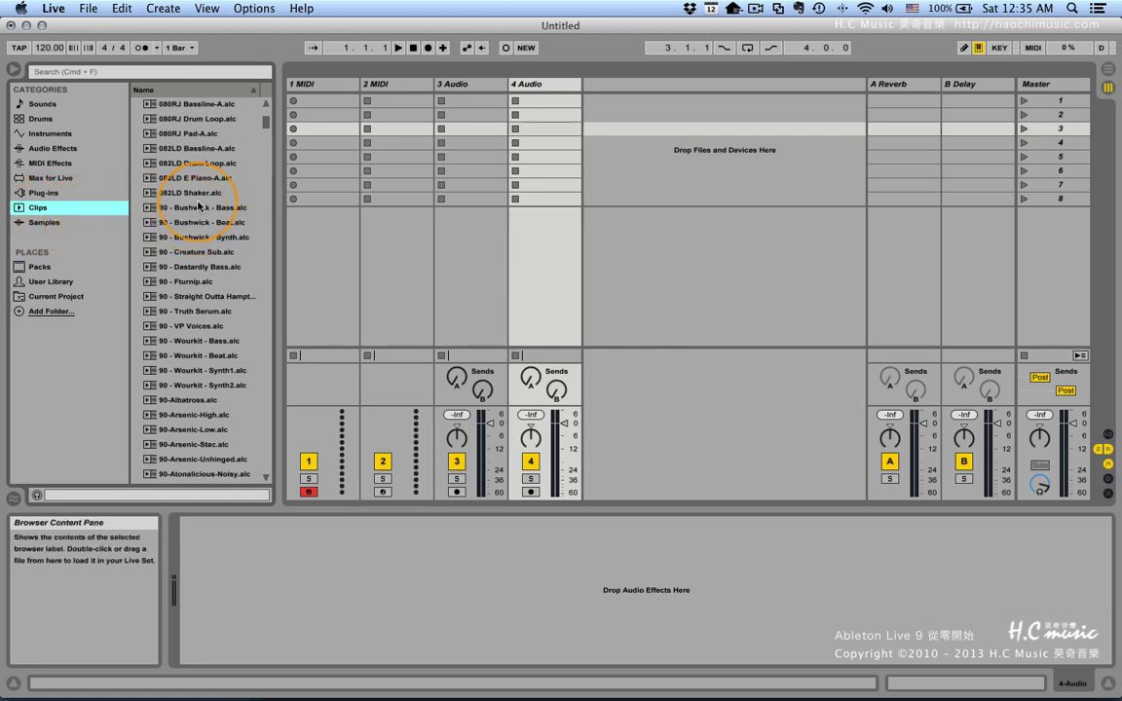
pyautogui.scroll(-15, 198, 205)
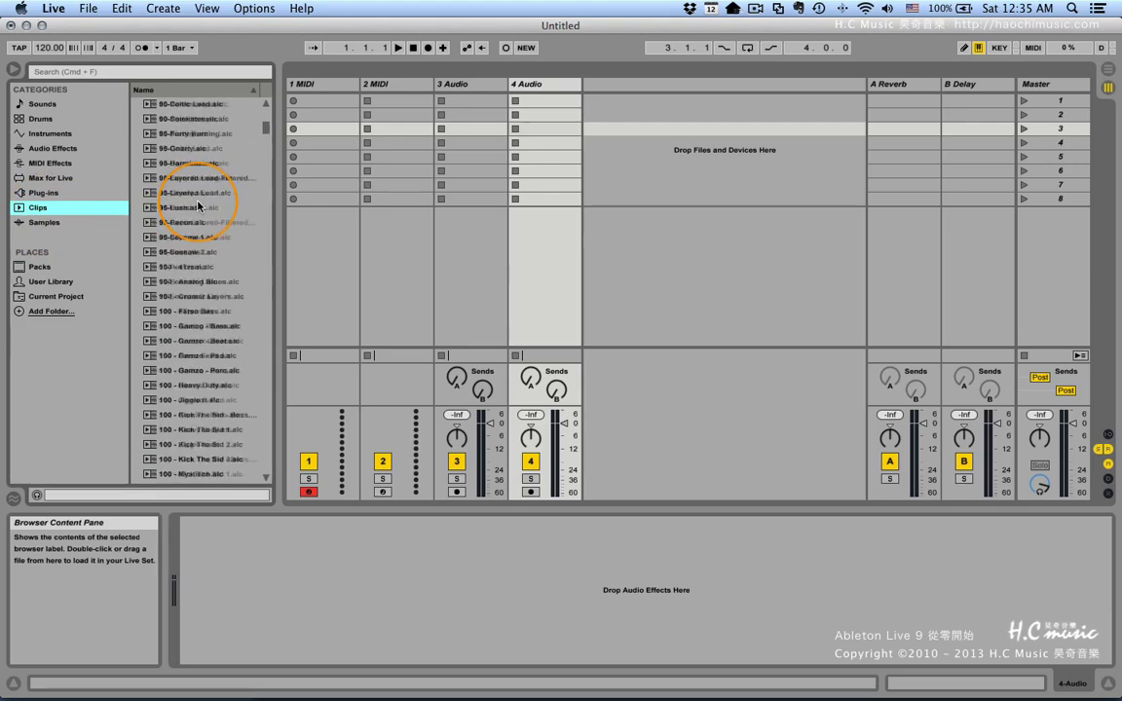
pyautogui.scroll(20, 198, 204)
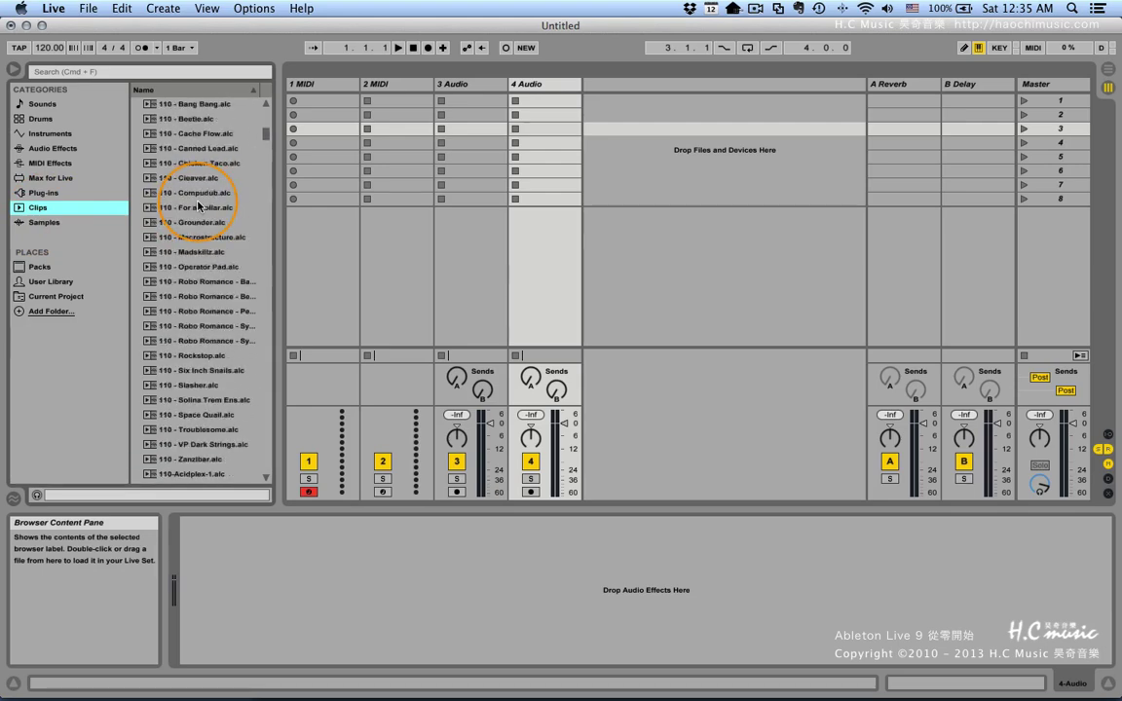
# Look through the list of audio files in the Samples category.
pyautogui.click(44, 223)
pyautogui.scroll(-2, 179, 216)
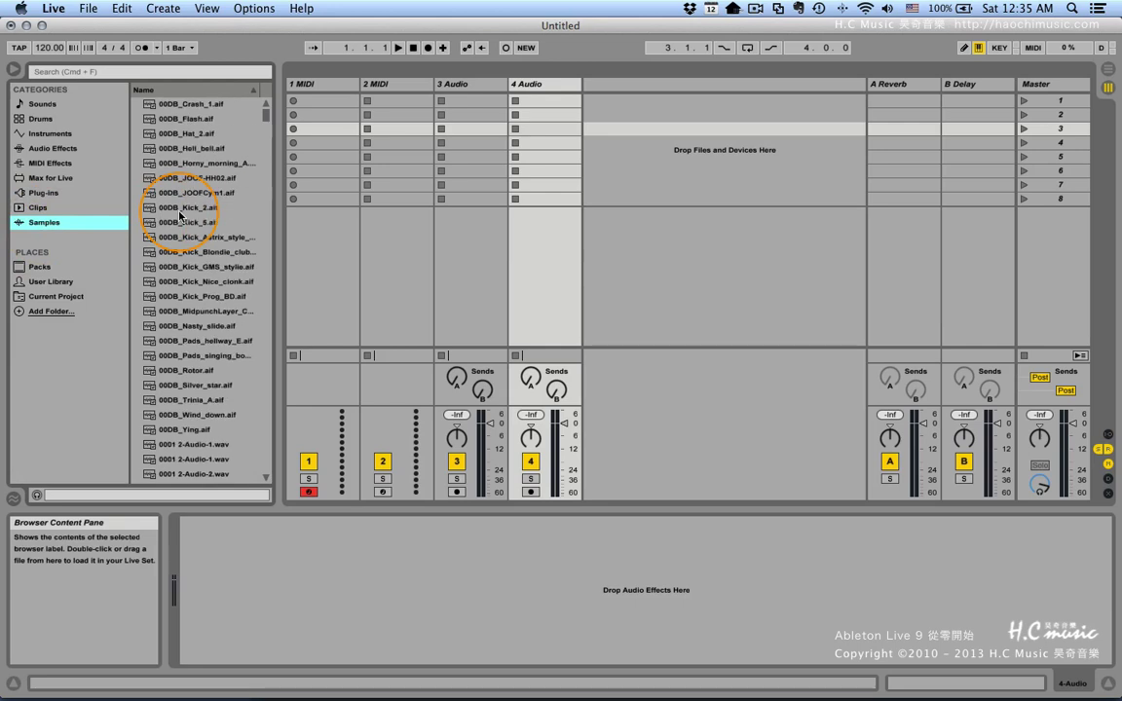
pyautogui.scroll(2, 179, 216)
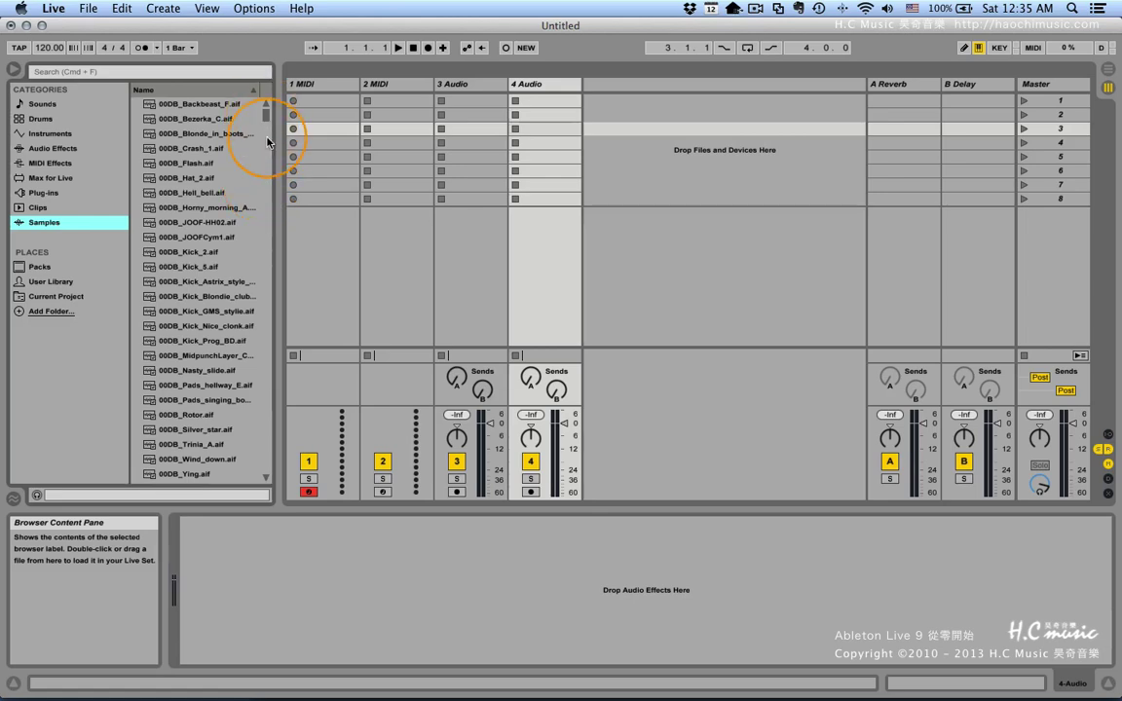
pyautogui.scroll(-10, 251, 146)
pyautogui.scroll(-5, 253, 194)
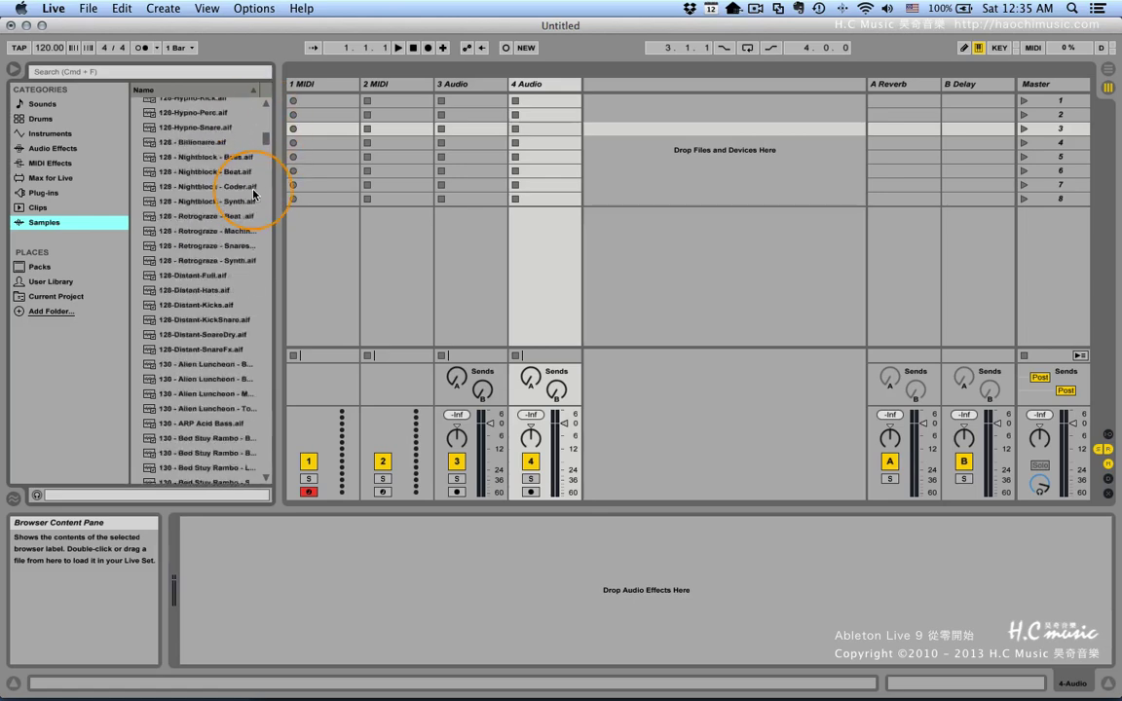
# Look further through the tempo-numbered audio files in Samples and view the list of installed Packs in Places.
pyautogui.scroll(15, 253, 194)
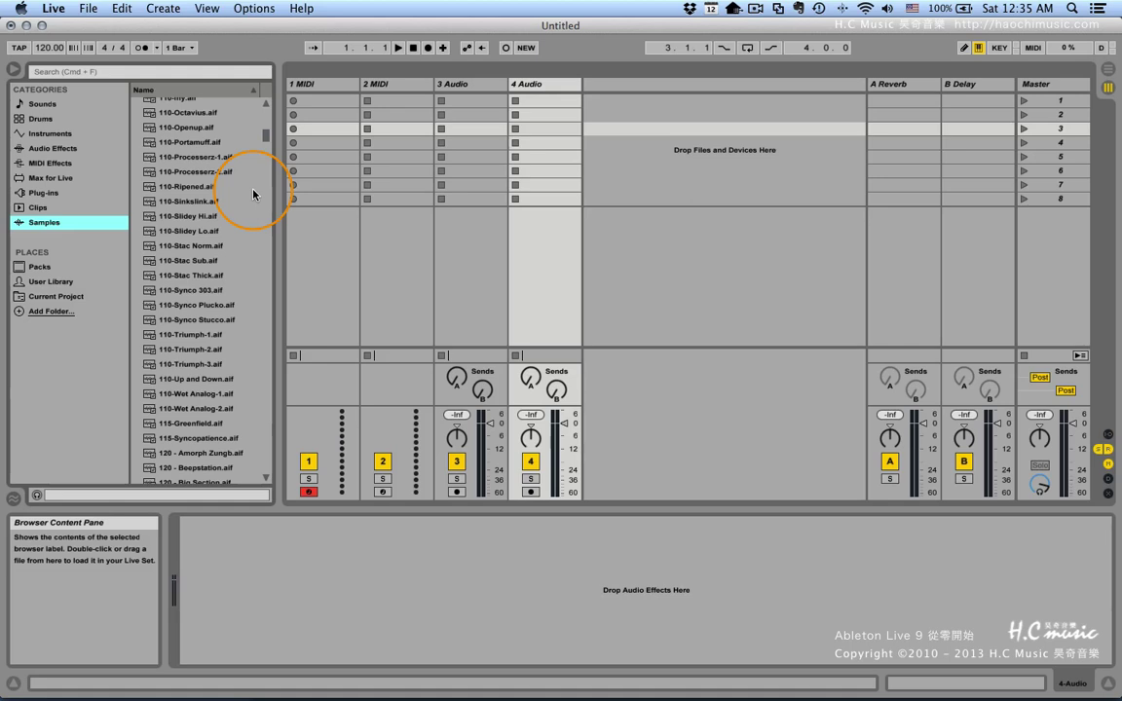
pyautogui.scroll(-10, 180, 204)
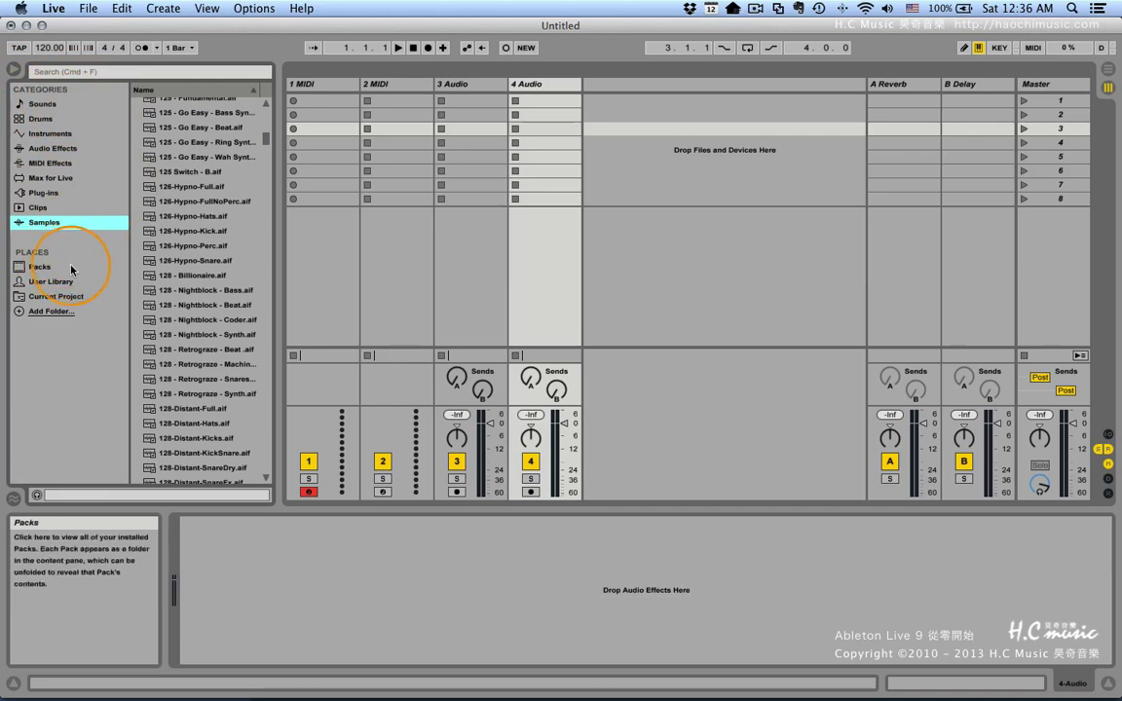
pyautogui.click(36, 271)
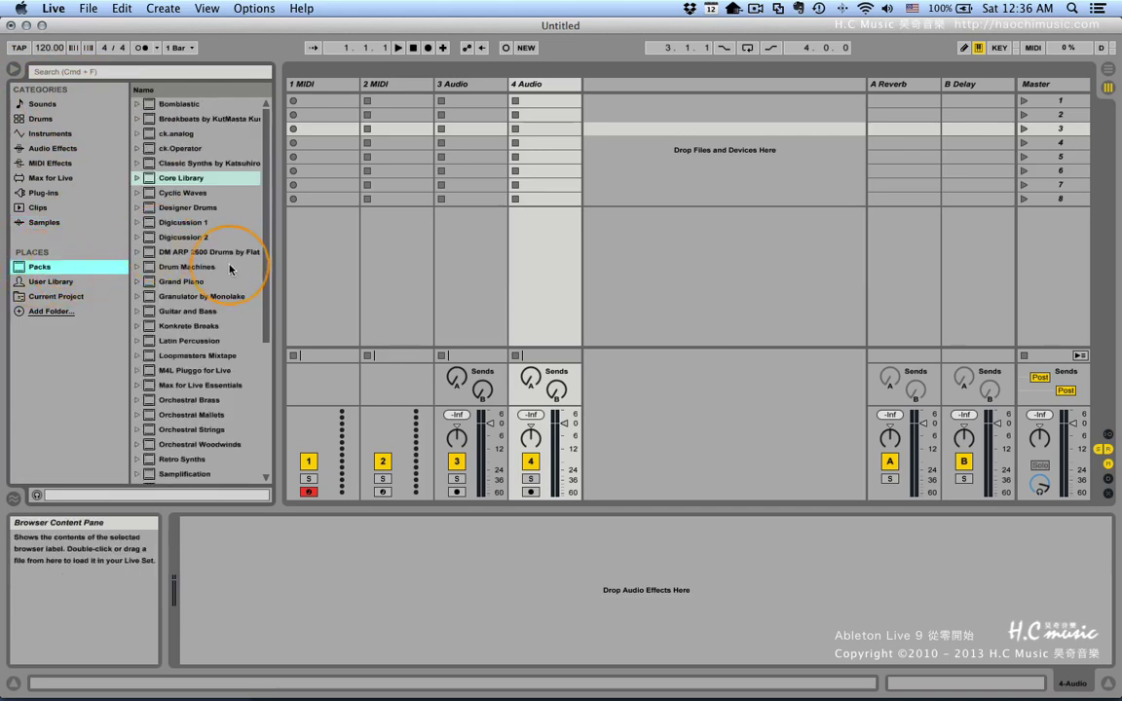
pyautogui.scroll(-10, 243, 263)
pyautogui.scroll(5, 228, 269)
pyautogui.scroll(-5, 228, 269)
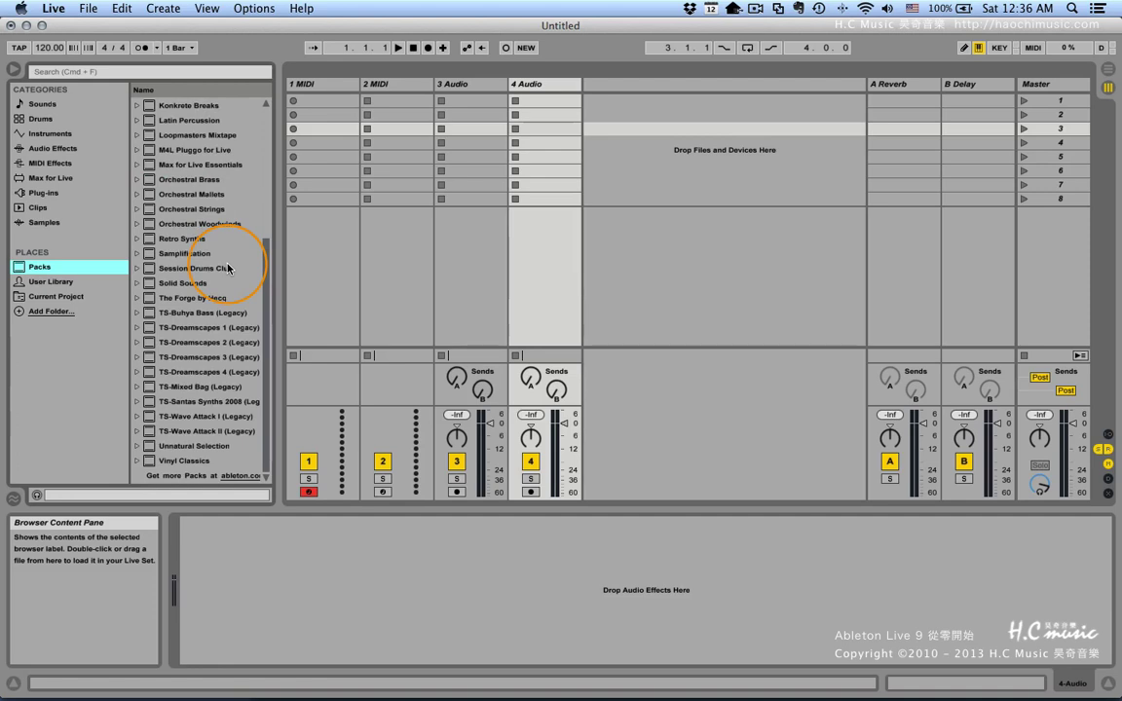
pyautogui.scroll(5, 228, 269)
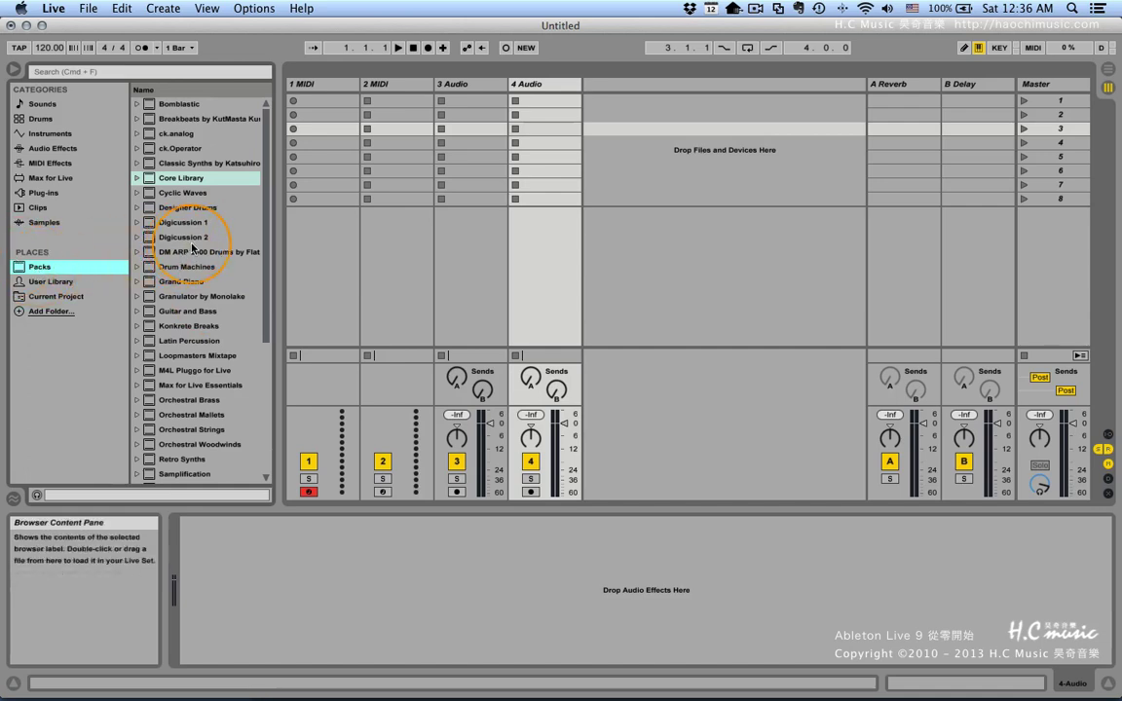
pyautogui.scroll(-5, 200, 203)
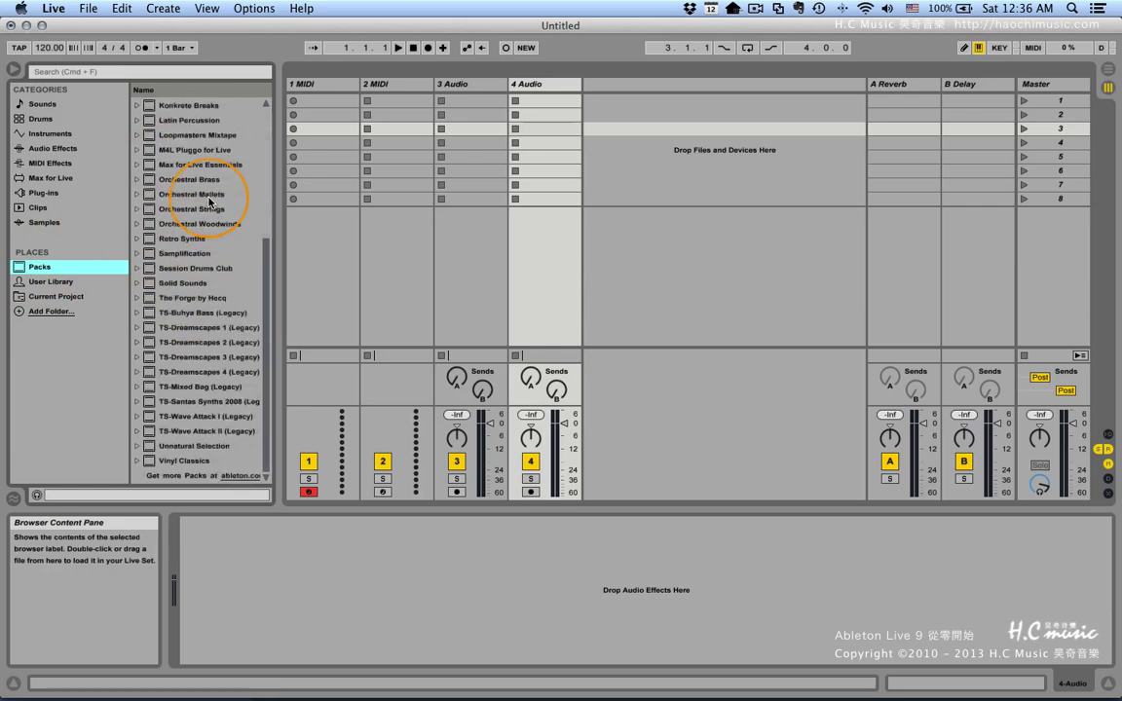
pyautogui.scroll(5, 209, 202)
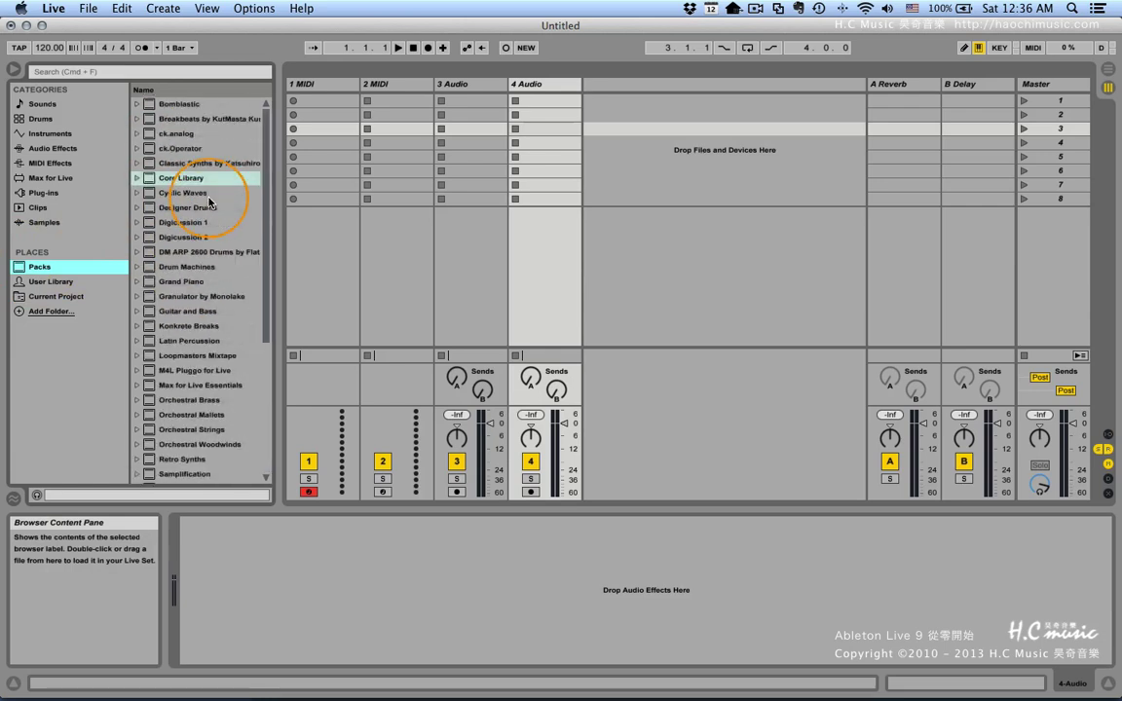
# Compare the User Library's folders with the contents of the Sounds and Drums categories.
pyautogui.click(74, 284)
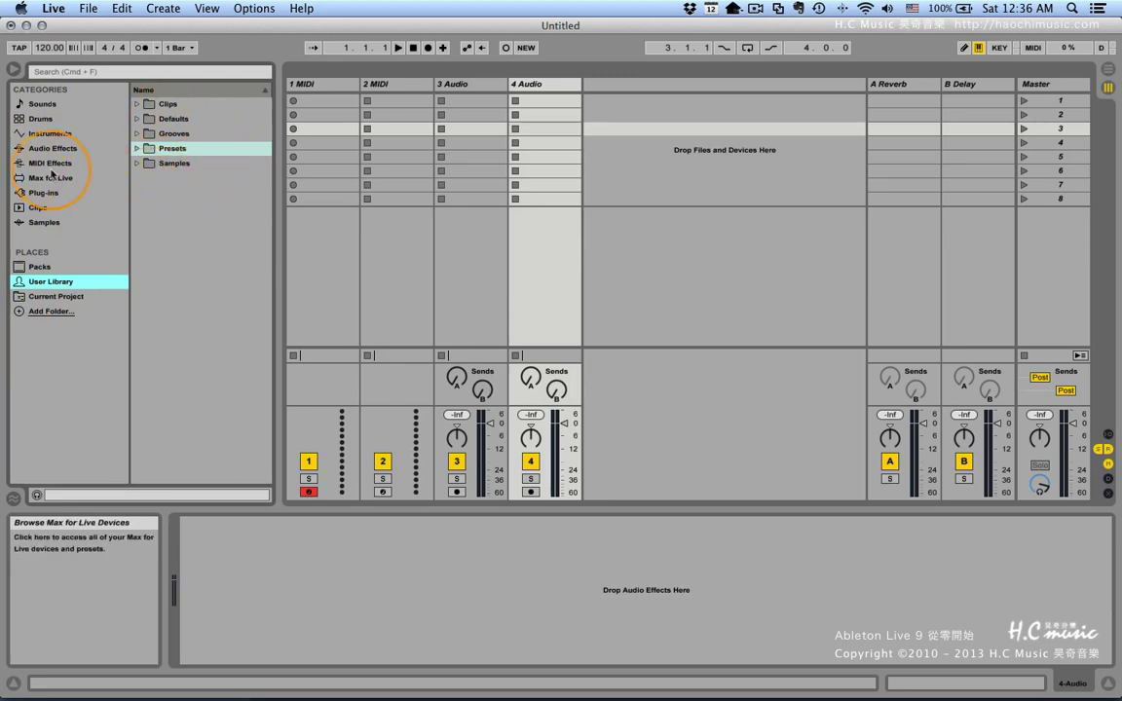
pyautogui.click(39, 102)
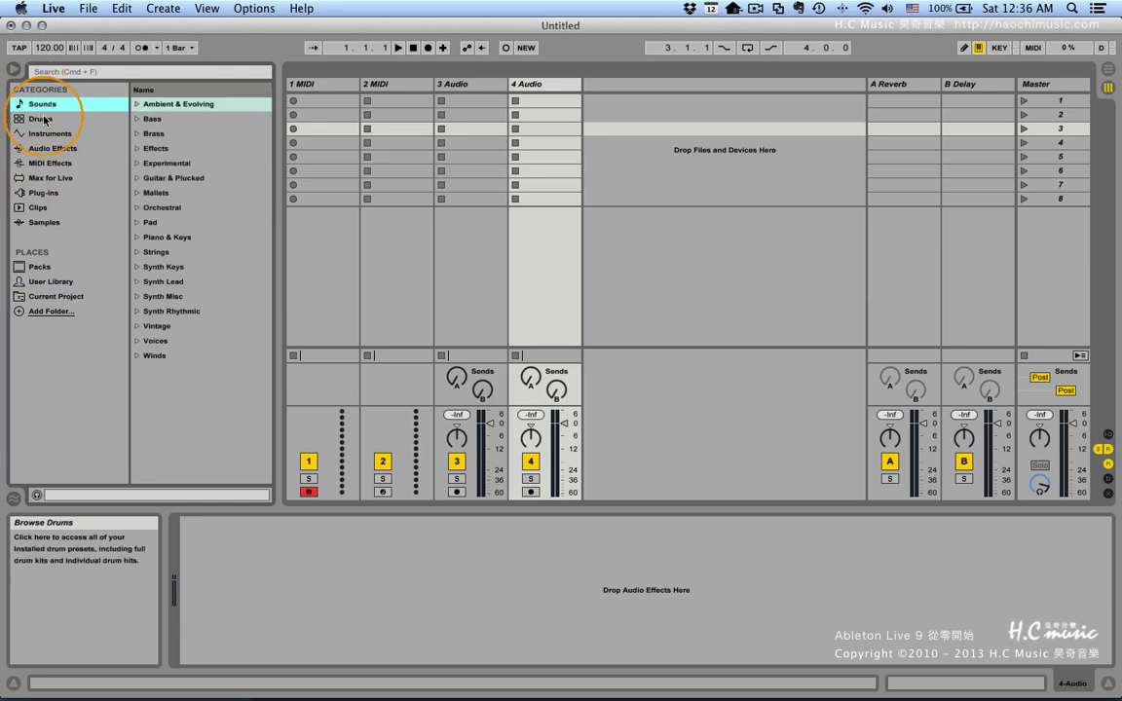
pyautogui.click(41, 118)
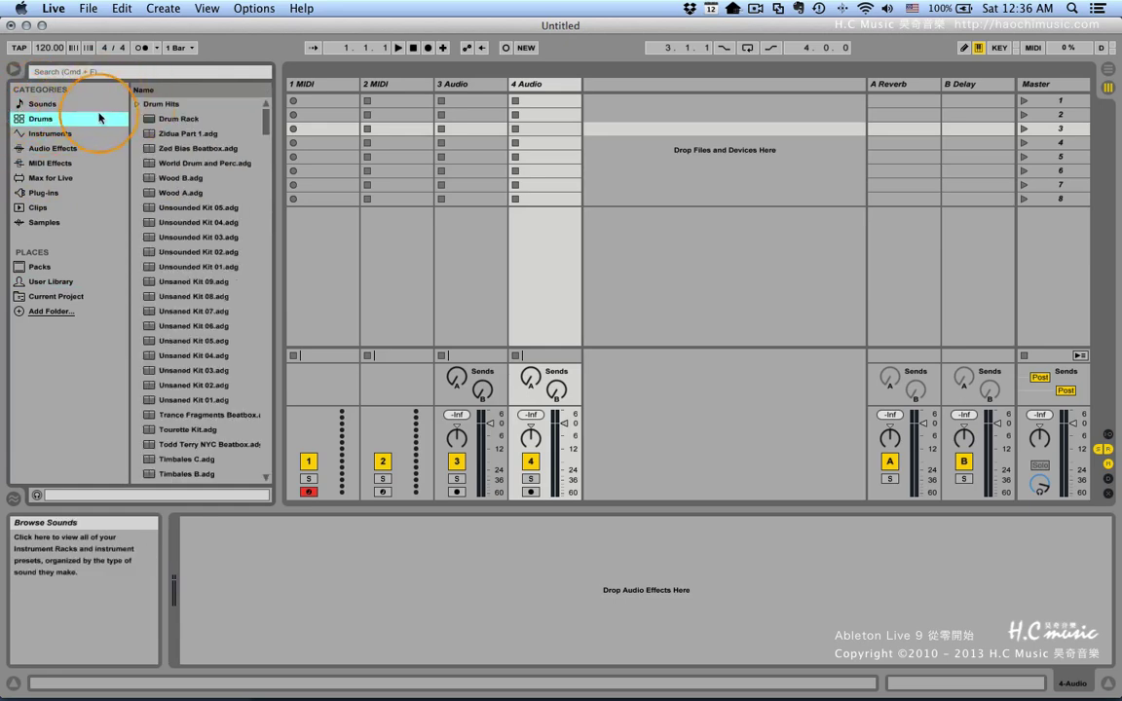
pyautogui.click(53, 282)
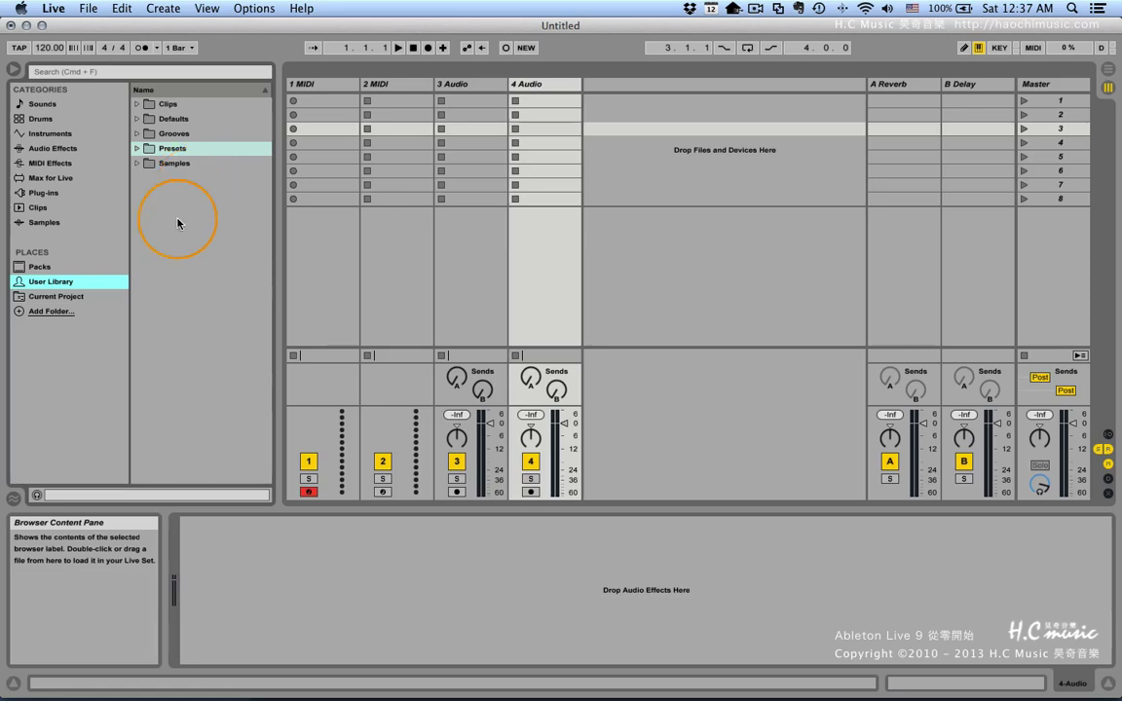
# View the contents of Current Project, comparing them with the User Library.
pyautogui.click(70, 298)
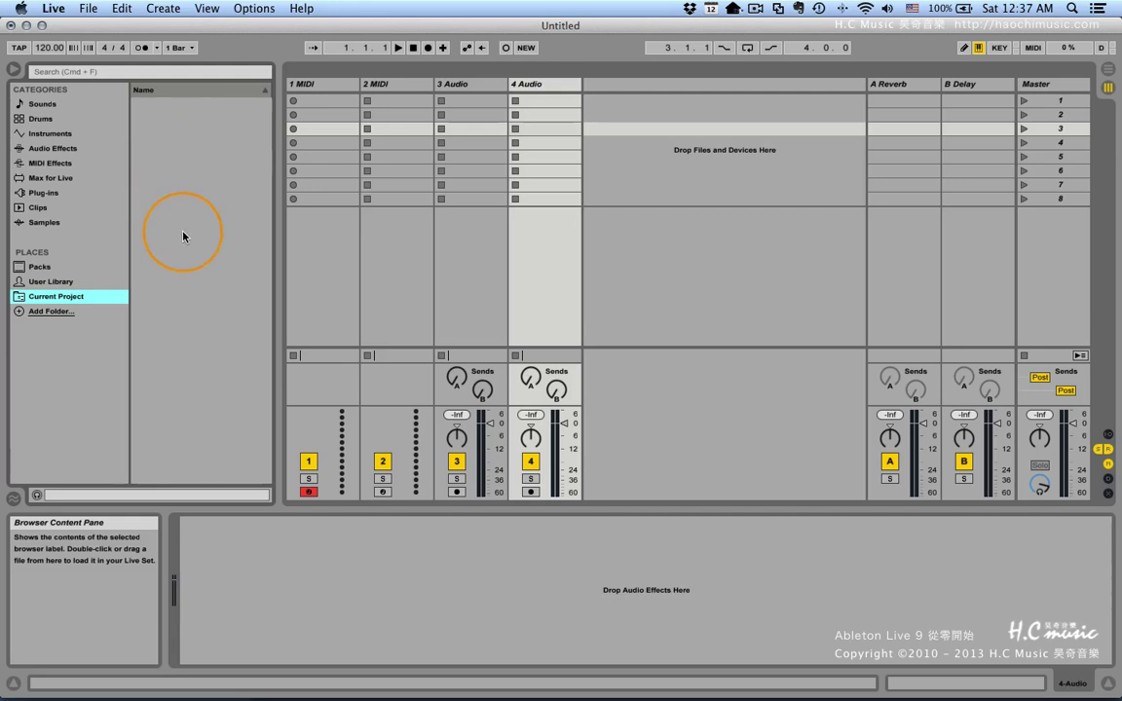
pyautogui.click(68, 282)
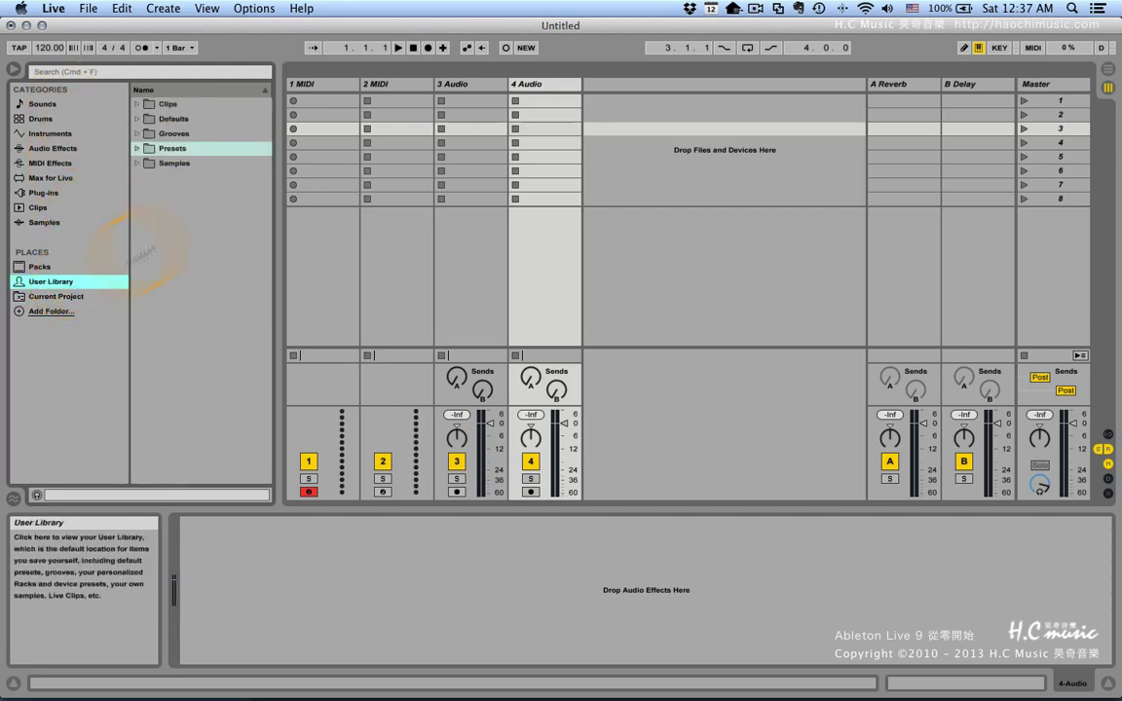
pyautogui.click(56, 294)
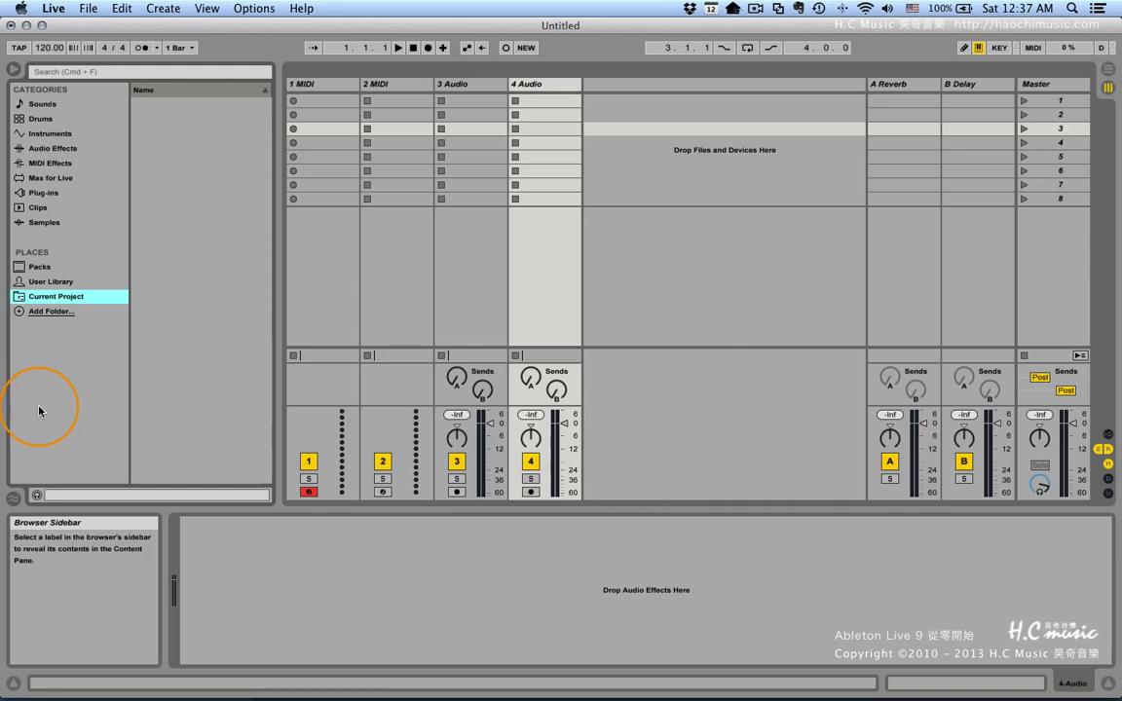
# Add the Big Fish folder from Sound Library II to the browser's Places.
pyautogui.click(47, 312)
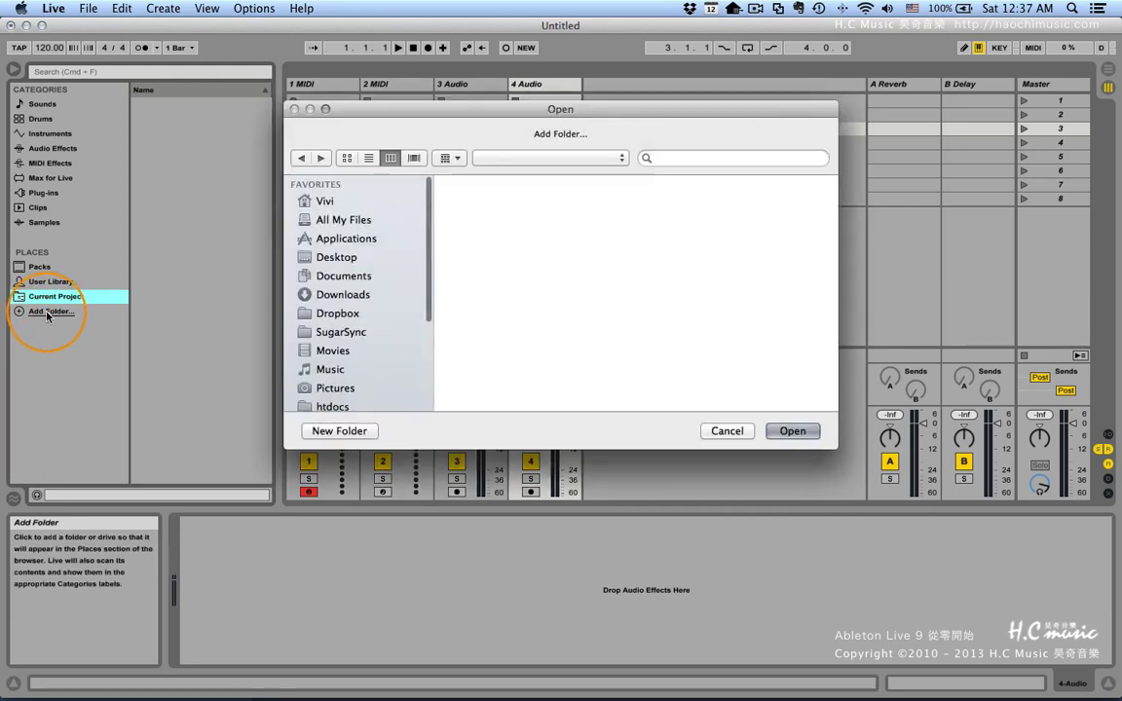
pyautogui.click(343, 275)
pyautogui.scroll(-5, 362, 277)
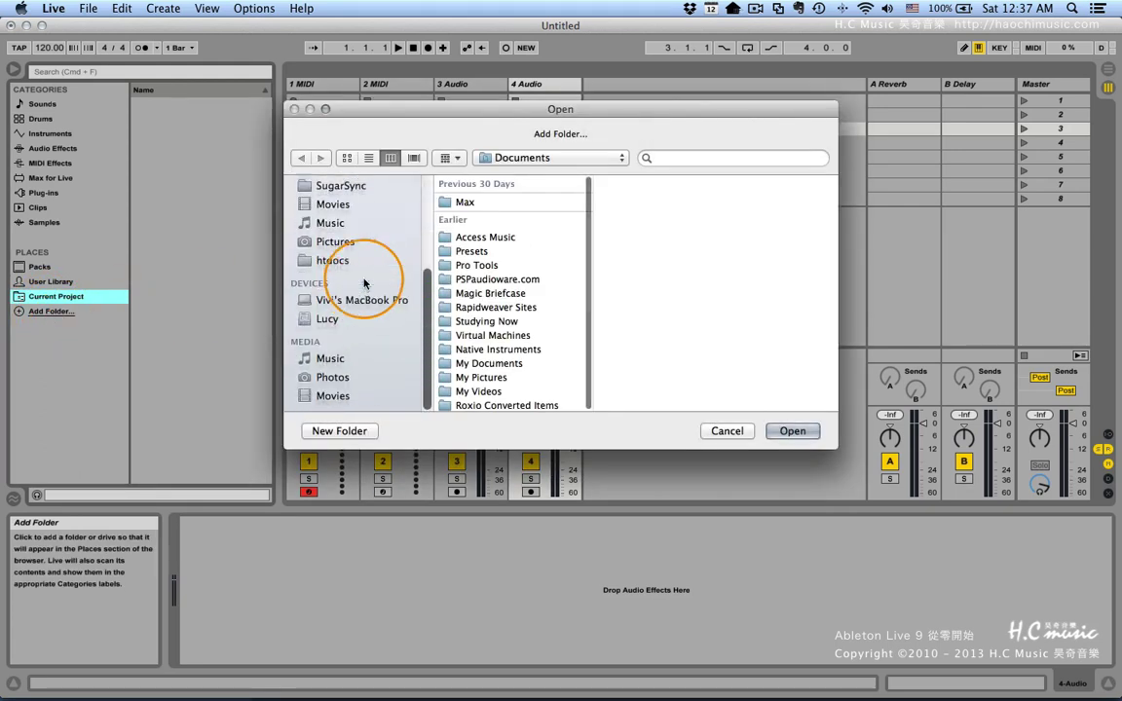
pyautogui.click(341, 324)
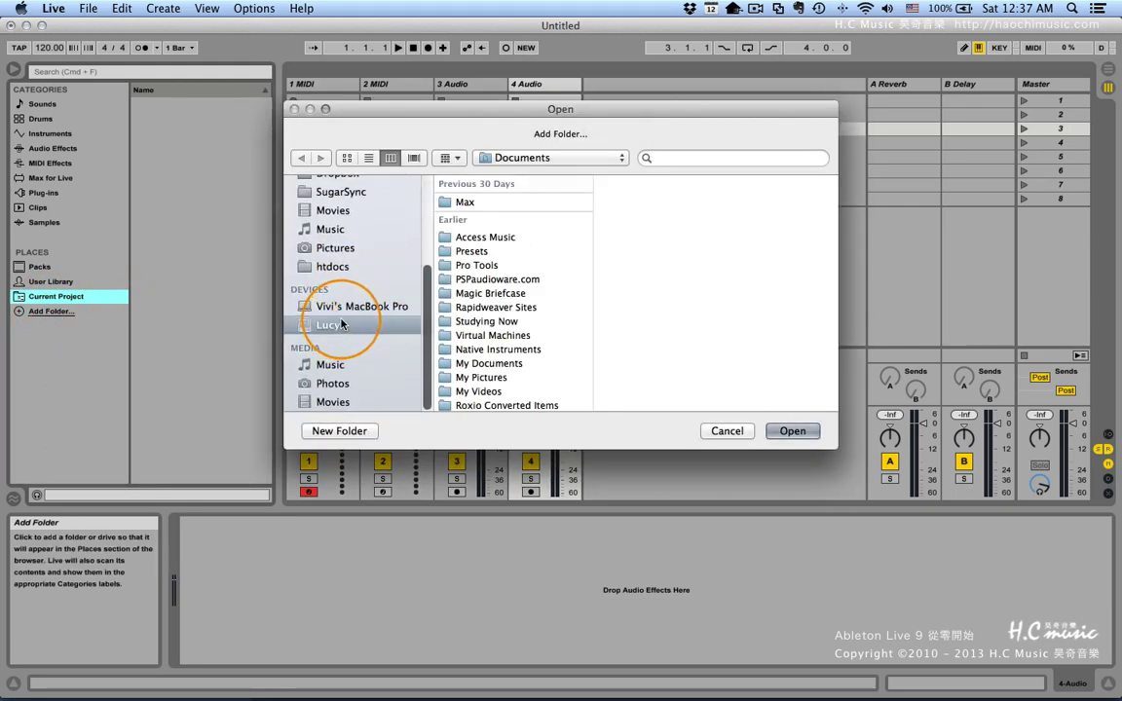
pyautogui.click(477, 202)
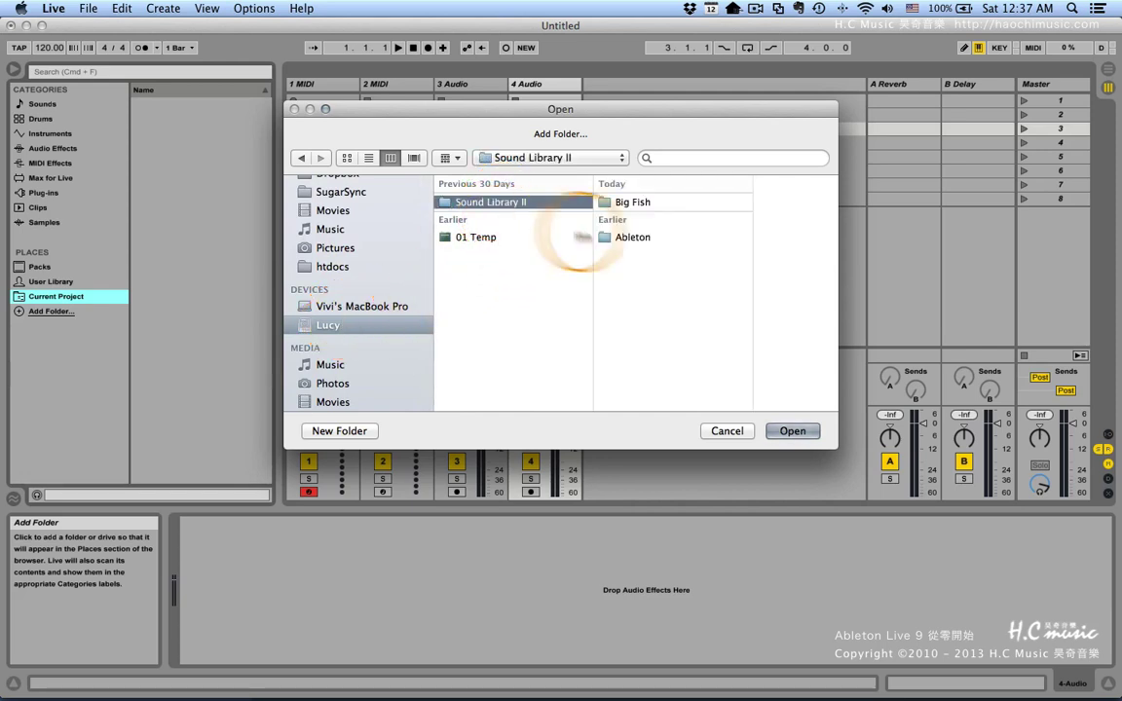
pyautogui.click(635, 202)
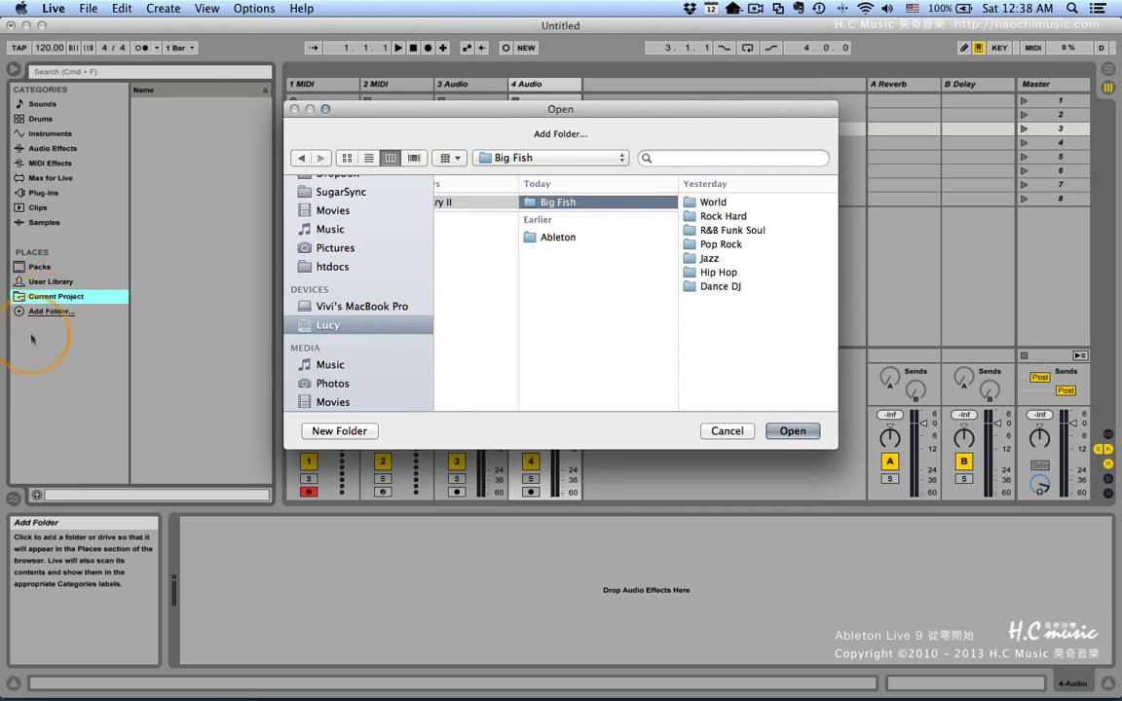
pyautogui.click(792, 430)
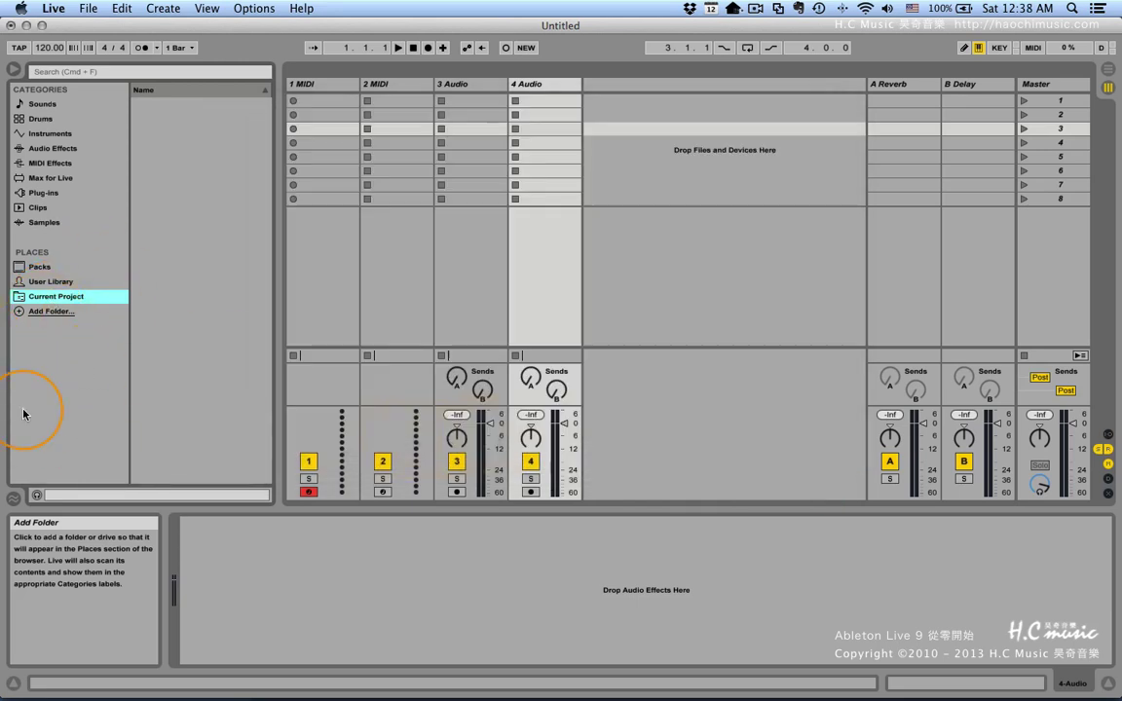
# View the contents of the Big Fish folder in Places, expanding and collapsing its Rock Hard subfolder.
pyautogui.click(54, 313)
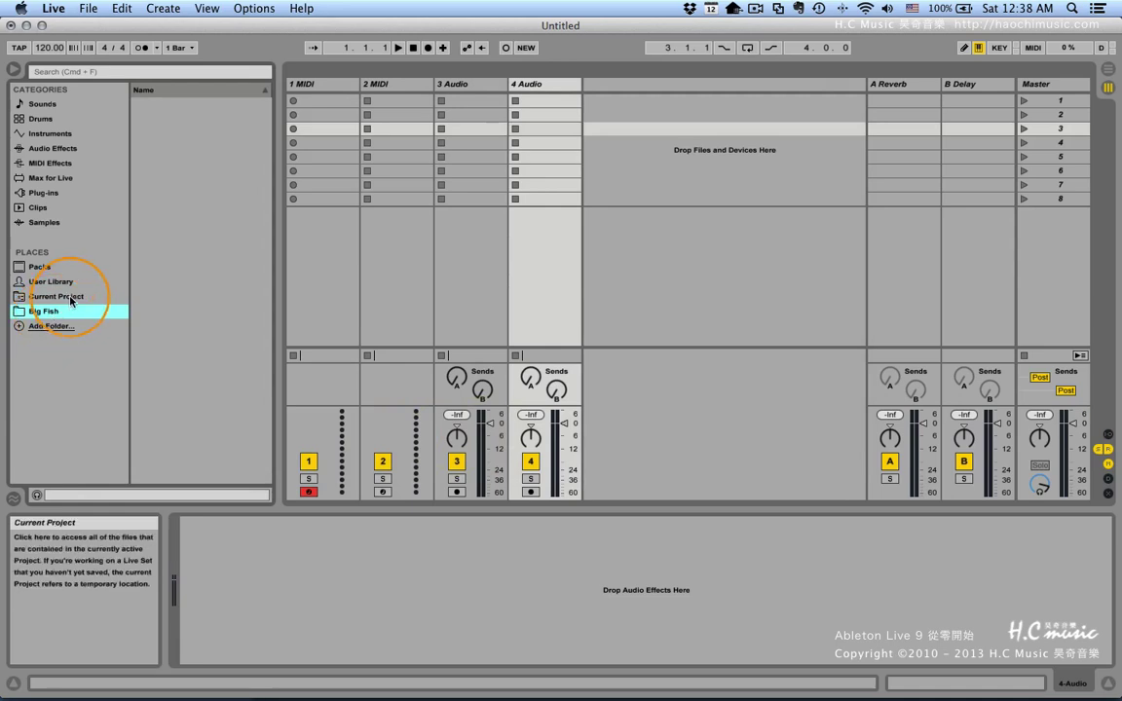
pyautogui.click(45, 312)
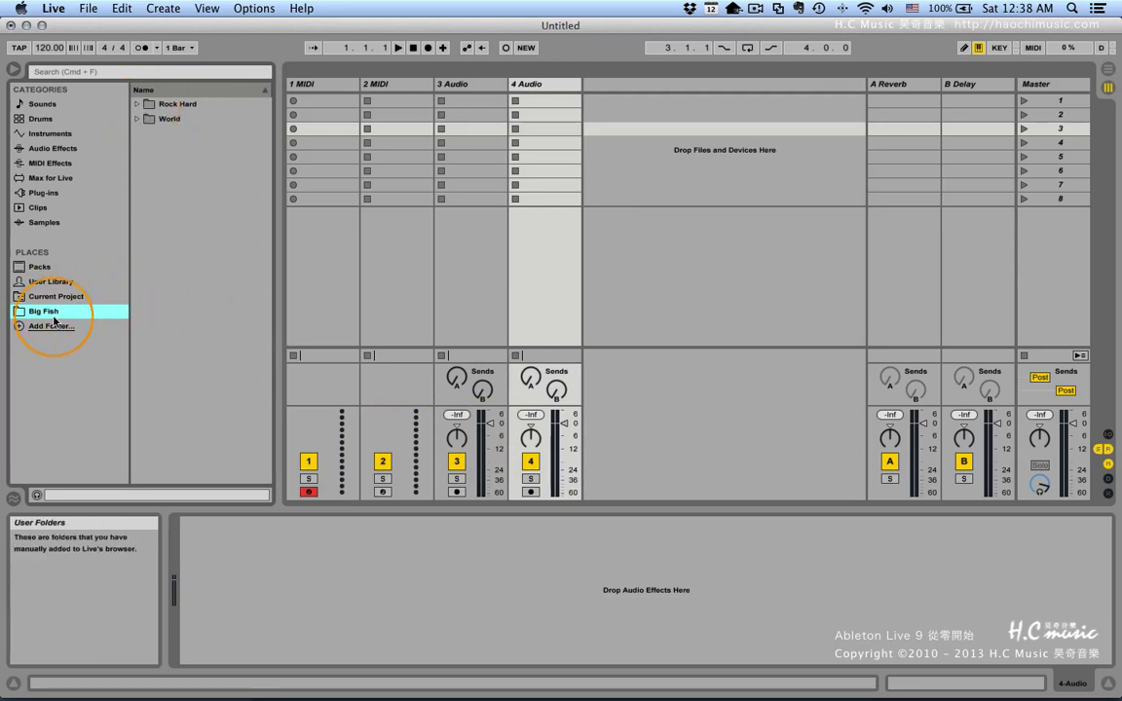
pyautogui.click(137, 104)
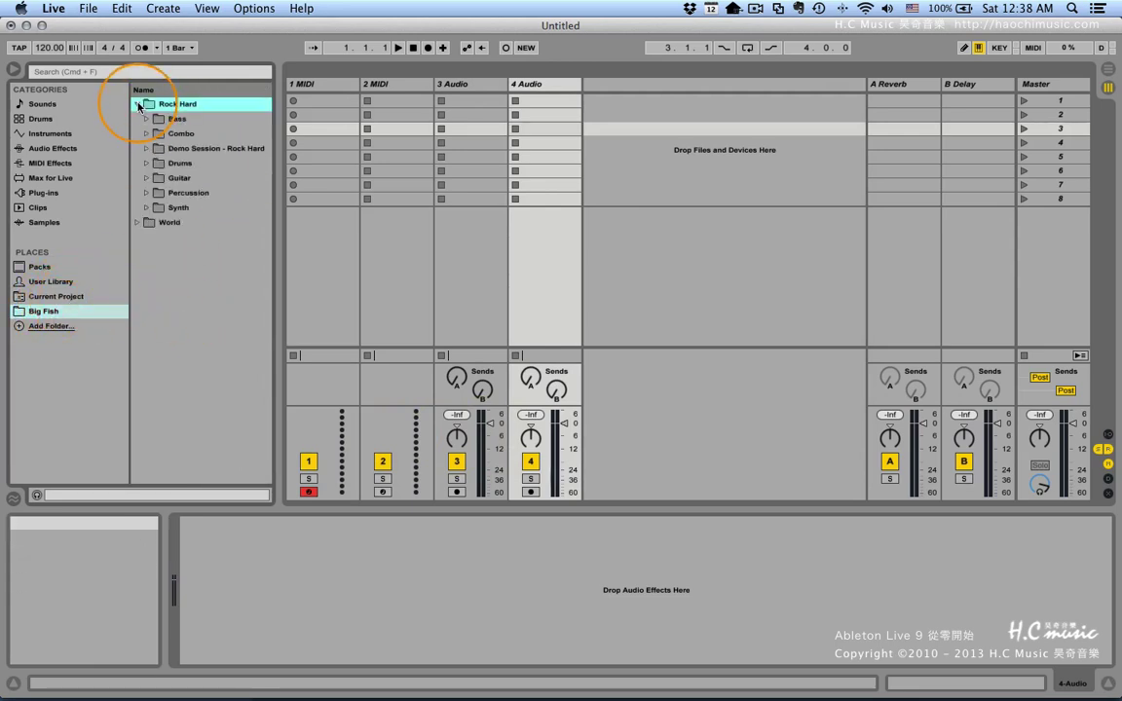
pyautogui.click(137, 105)
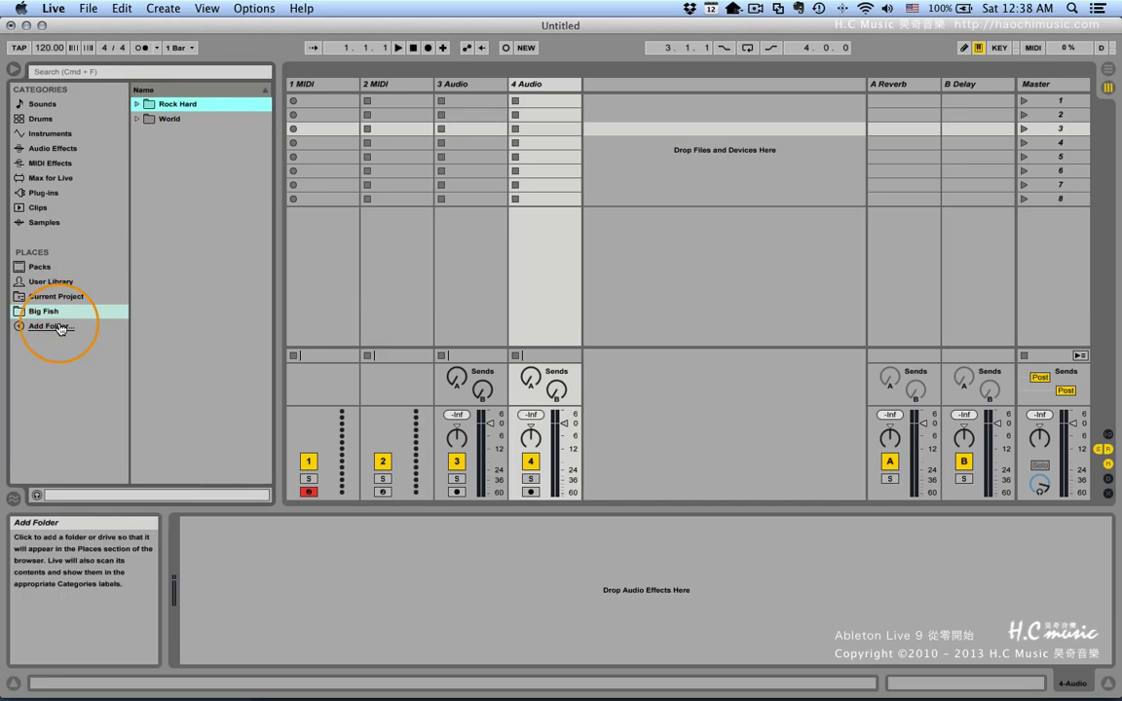